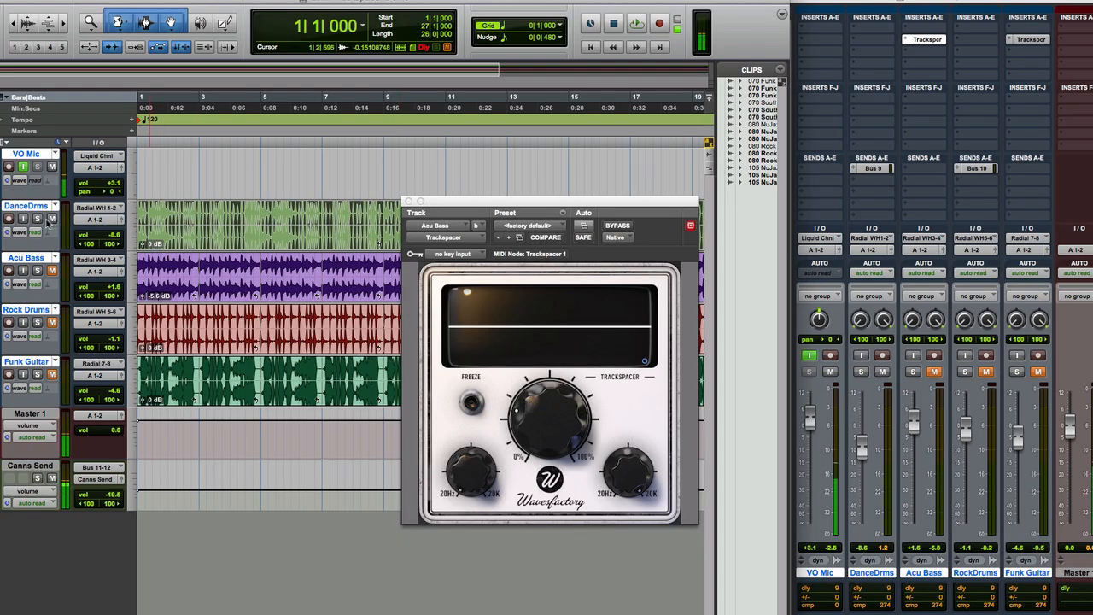
Audition the DanceDrms, Acu Bass, Rock Drums and Funk Guitar tracks one at a time during playback by switching their mutes
{"action": "key", "text": "space"}
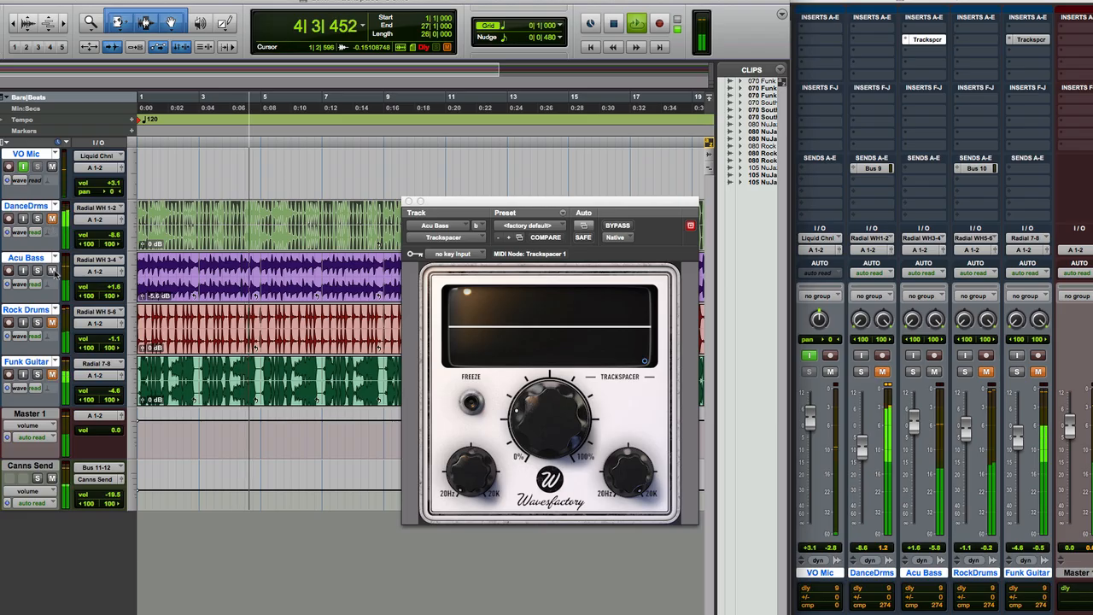
{"action": "left_click", "coordinate": [52, 323]}
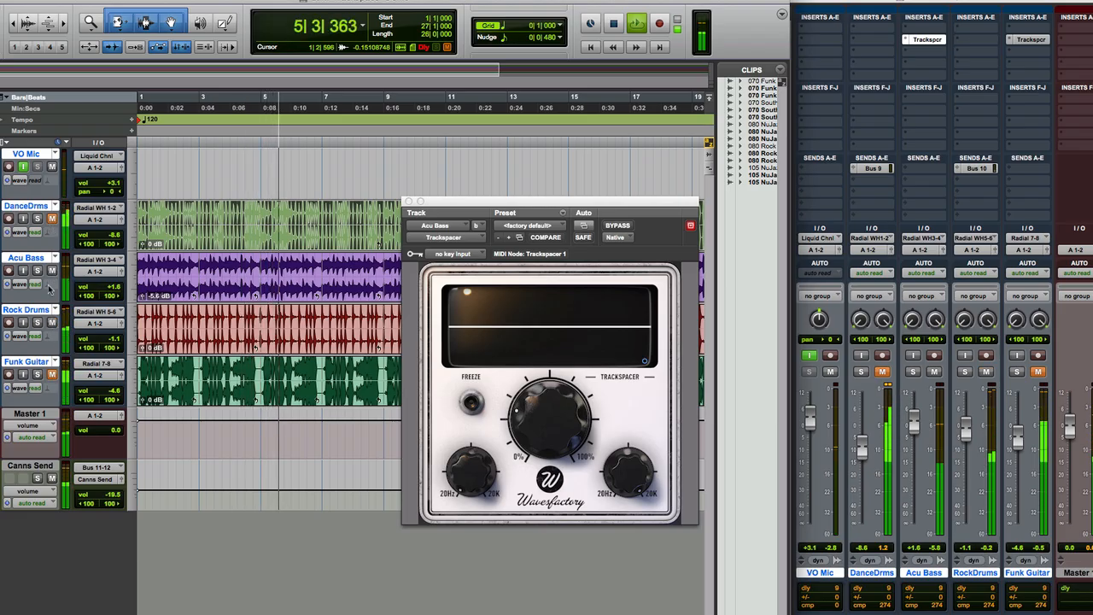
{"action": "left_click", "coordinate": [53, 271]}
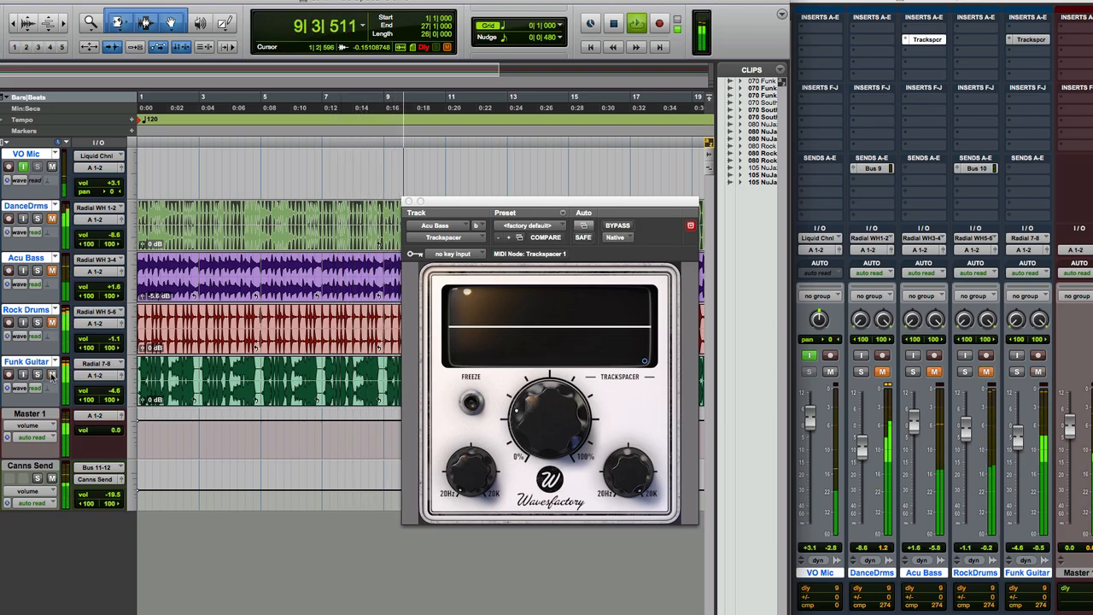
{"action": "key", "text": "space"}
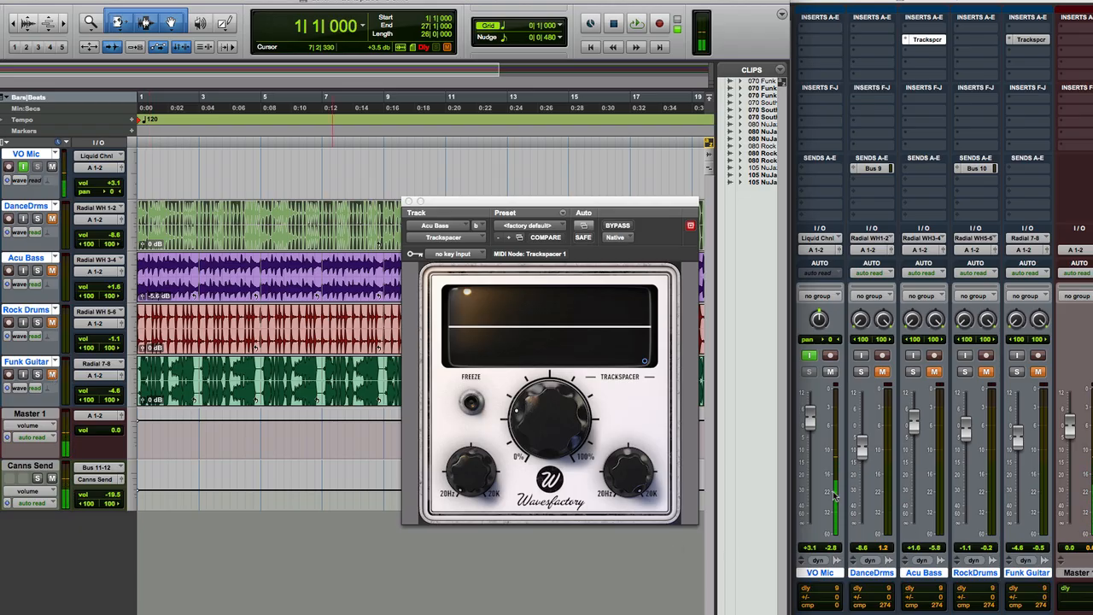
Unmute the DanceDrms and Acu Bass tracks and play them together from the session start
{"action": "left_click", "coordinate": [51, 218]}
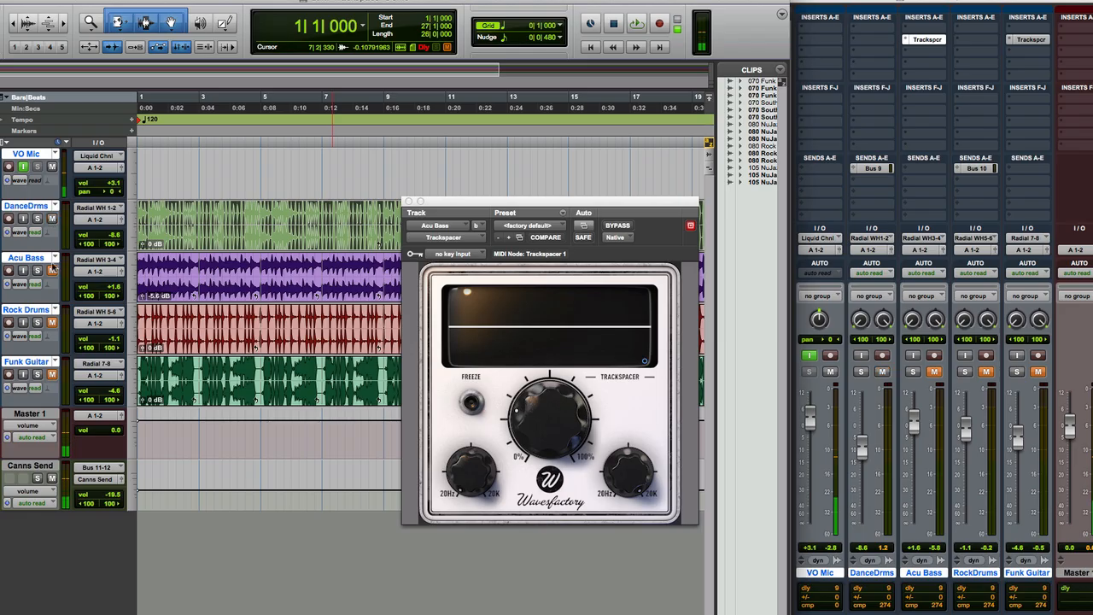
{"action": "left_click", "coordinate": [52, 270]}
{"action": "key", "text": "space"}
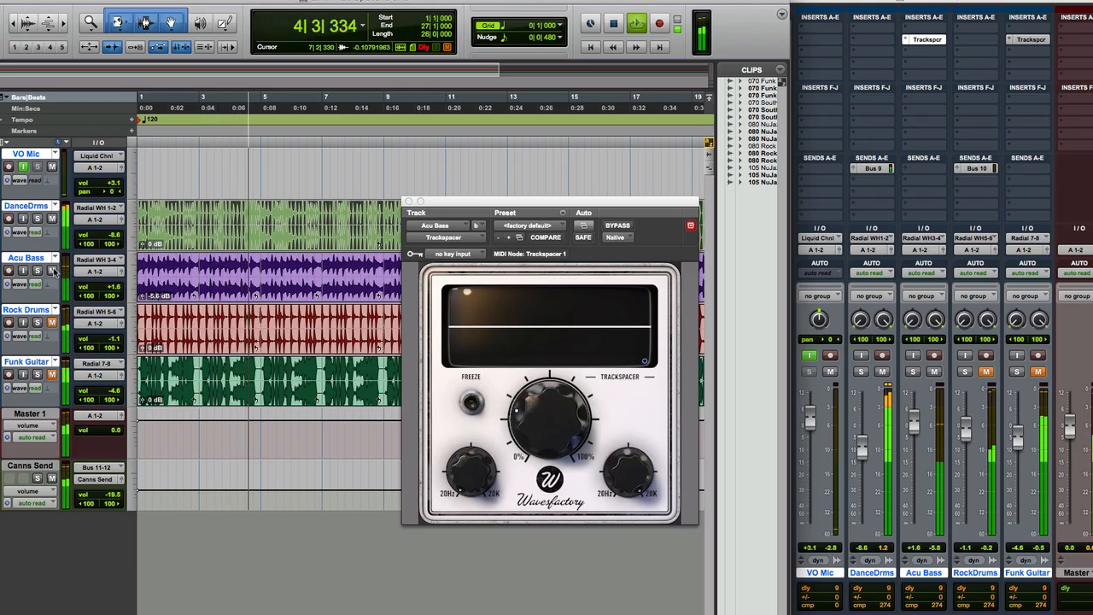
{"action": "key", "text": "space"}
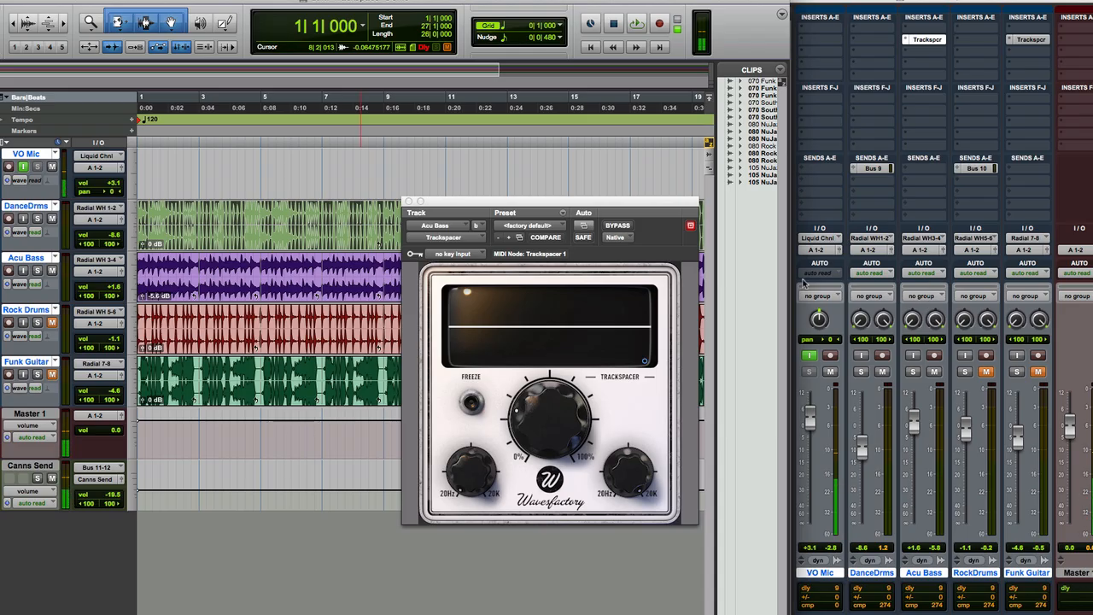
{"action": "key", "text": "space"}
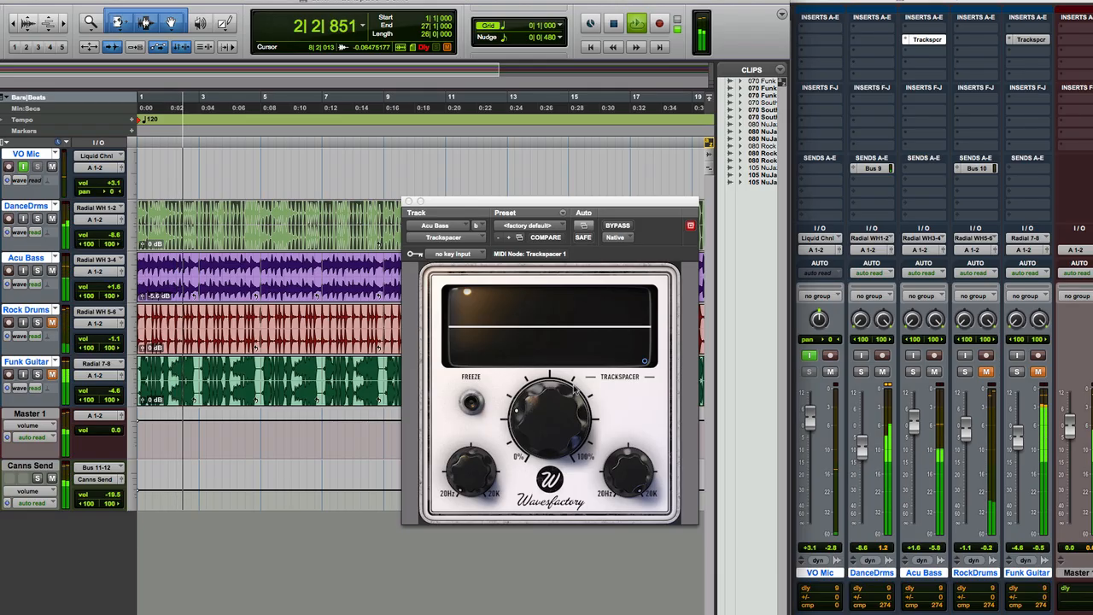
{"action": "key", "text": "space"}
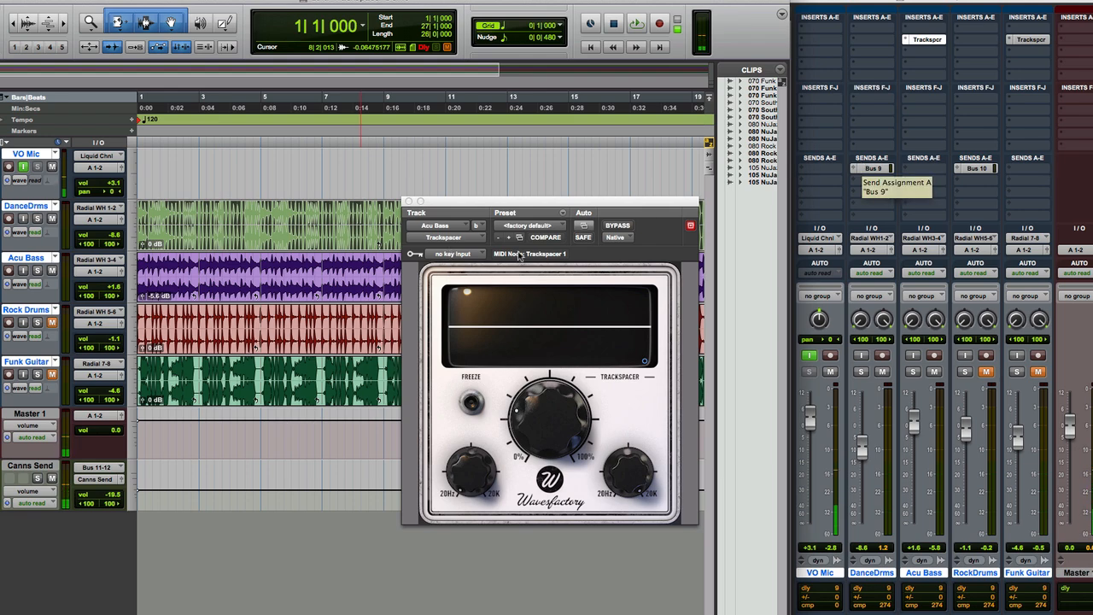
Assign Bus 9 (Mono) as the key input of the Trackspacer plug-in on the Acu Bass track
{"action": "left_click", "coordinate": [460, 257]}
{"action": "mouse_move", "coordinate": [492, 293]}
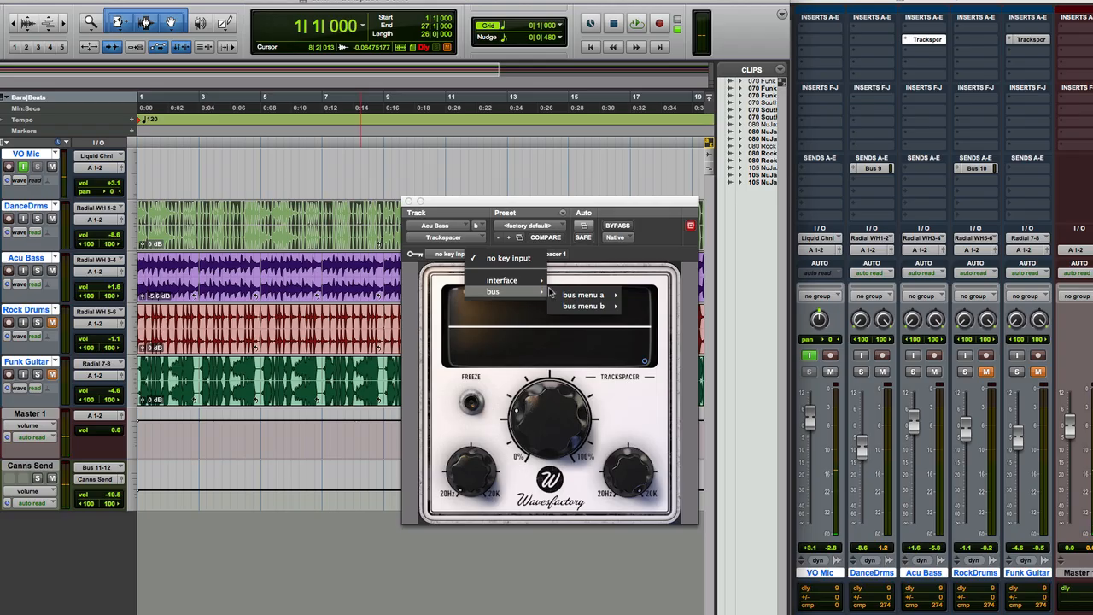
{"action": "mouse_move", "coordinate": [589, 295]}
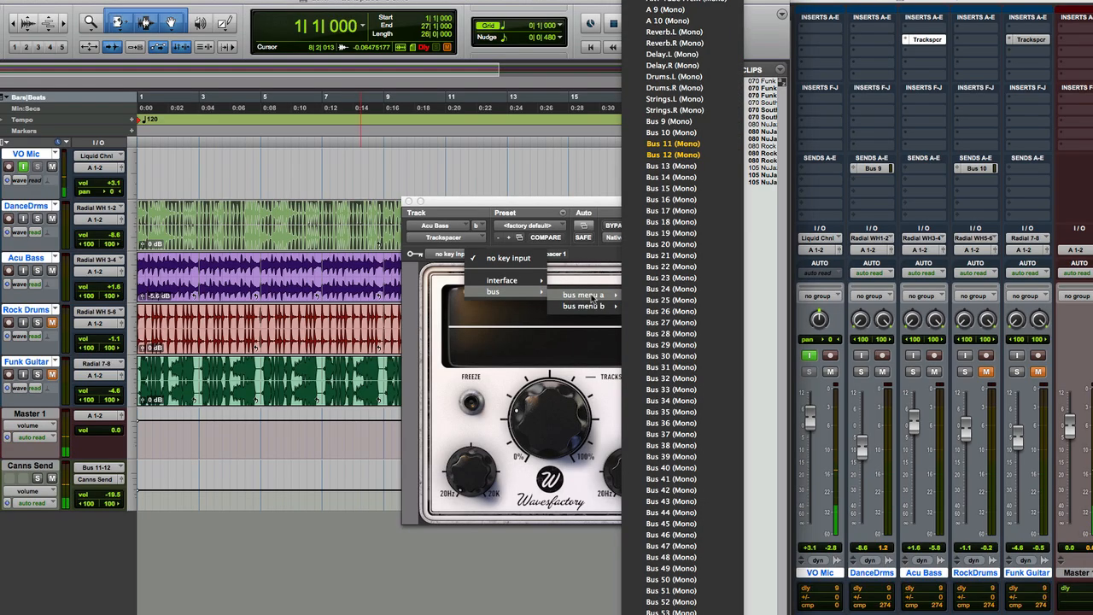
{"action": "left_click", "coordinate": [671, 121]}
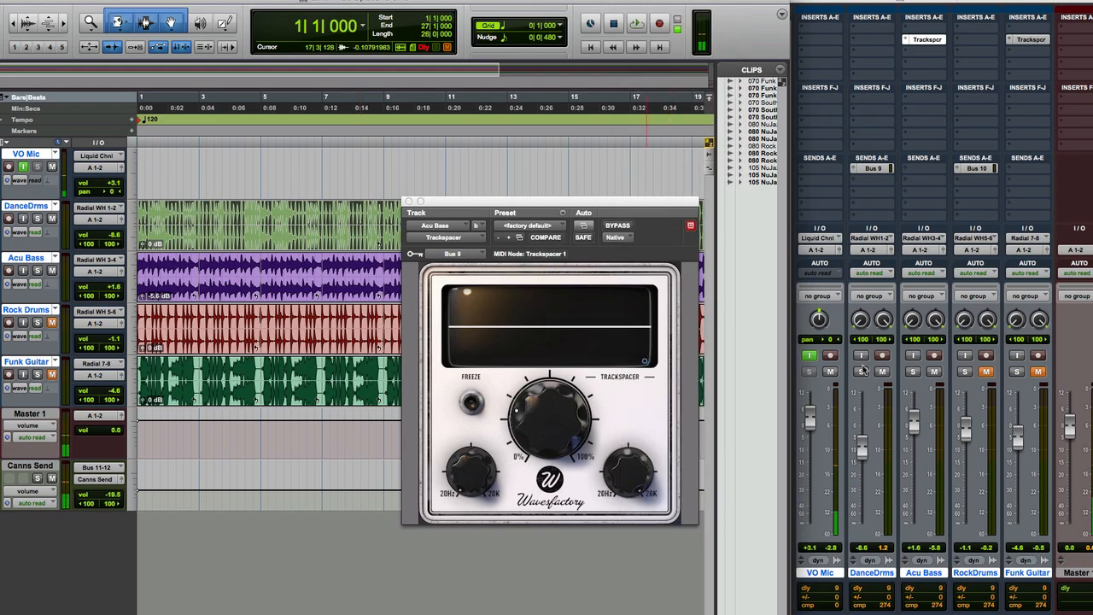
Mute Acu Bass, play the drums to check Trackspacer's sidechain display, and lower its Ratio to 0%
{"action": "left_click", "coordinate": [935, 372]}
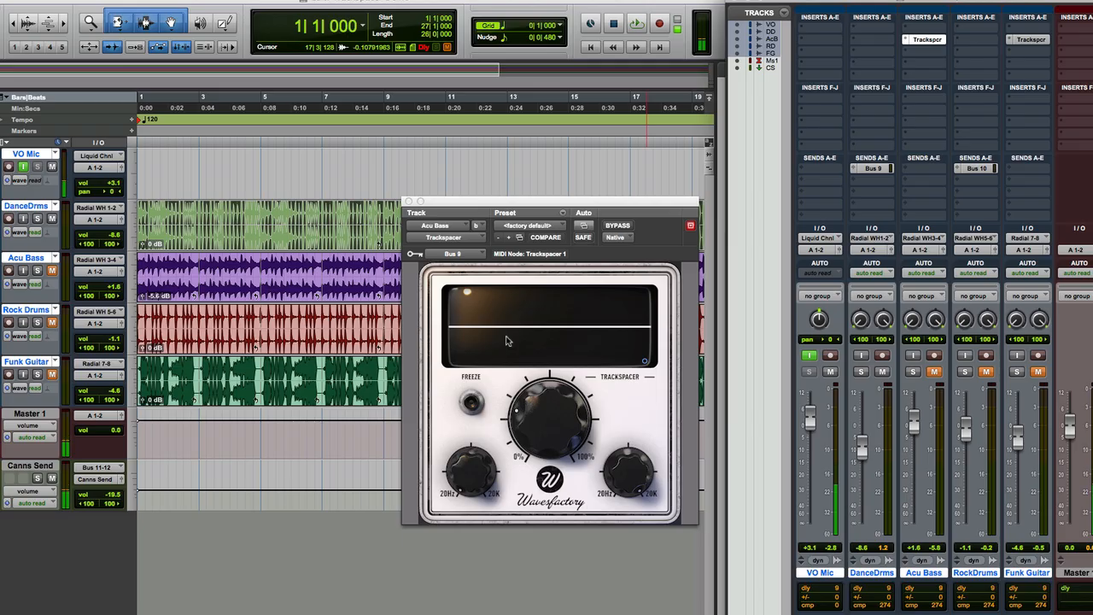
{"action": "key", "text": "space"}
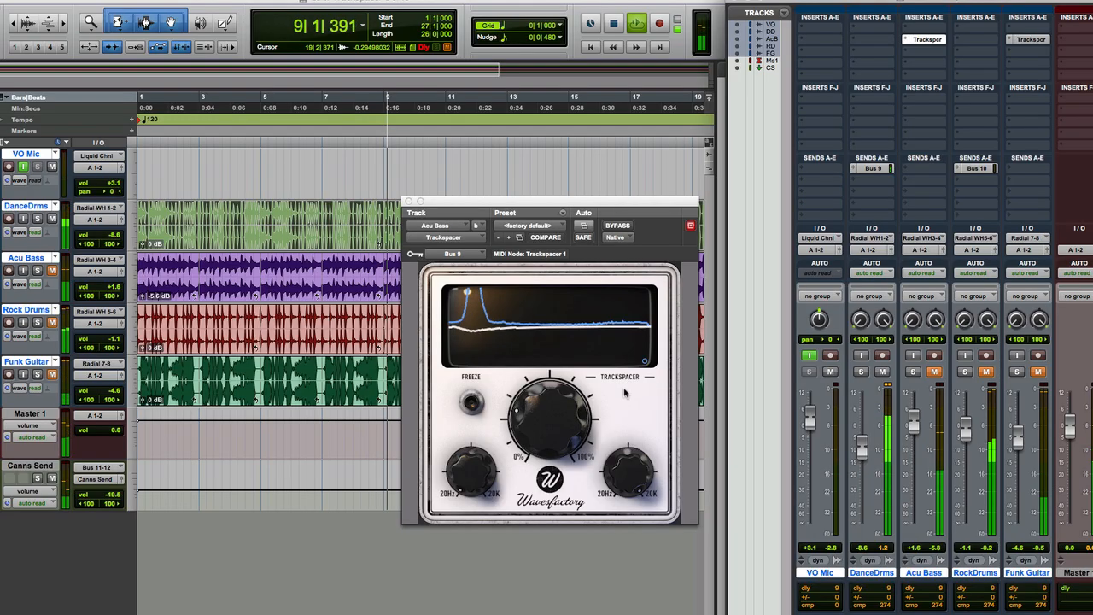
{"action": "left_click_drag", "start_coordinate": [550, 409], "coordinate": [538, 468]}
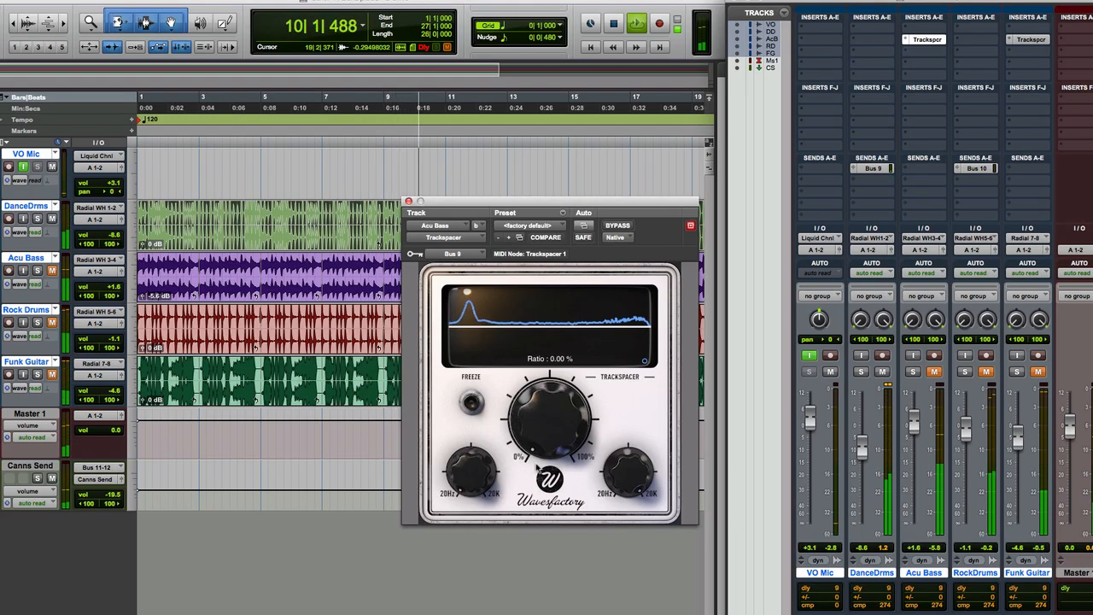
{"action": "key", "text": "space"}
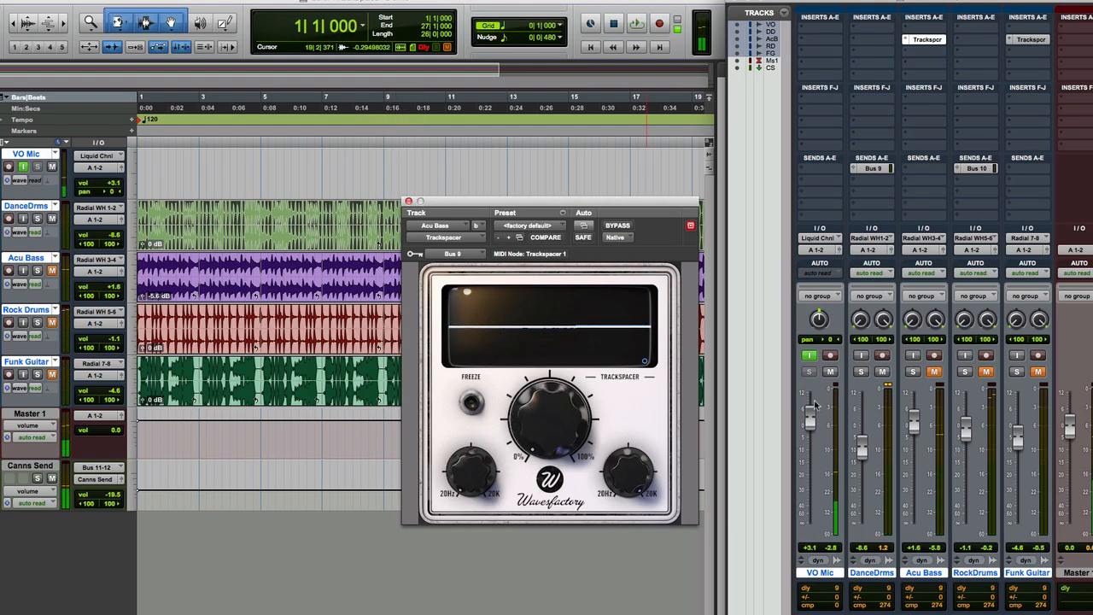
Unmute Acu Bass and raise Trackspacer's Ratio to about 43% while playing the bass and drums together
{"action": "left_click", "coordinate": [934, 373]}
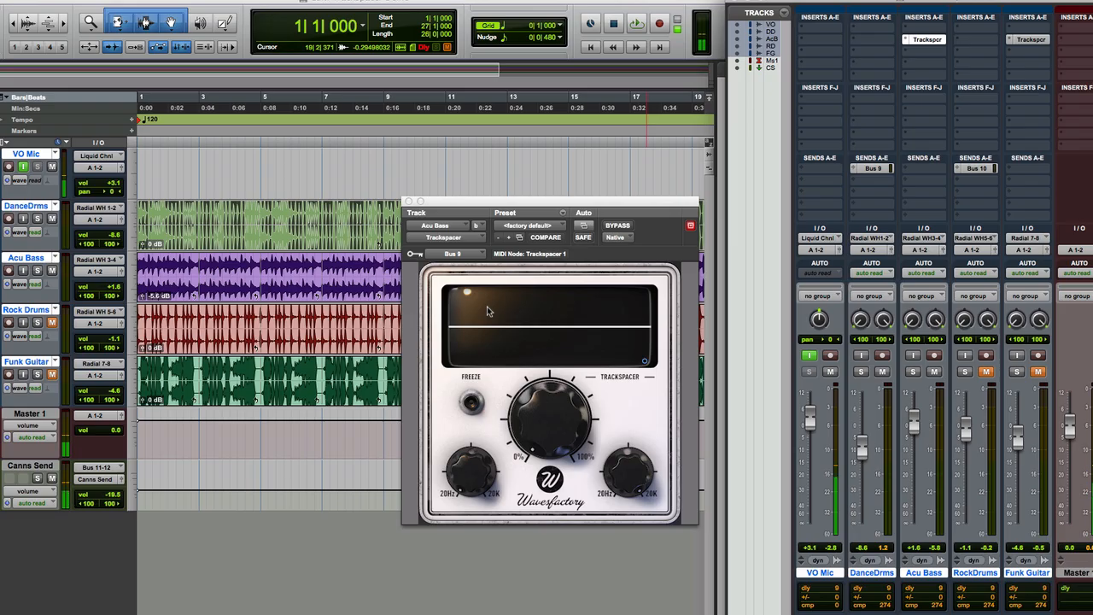
{"action": "mouse_move", "coordinate": [543, 441]}
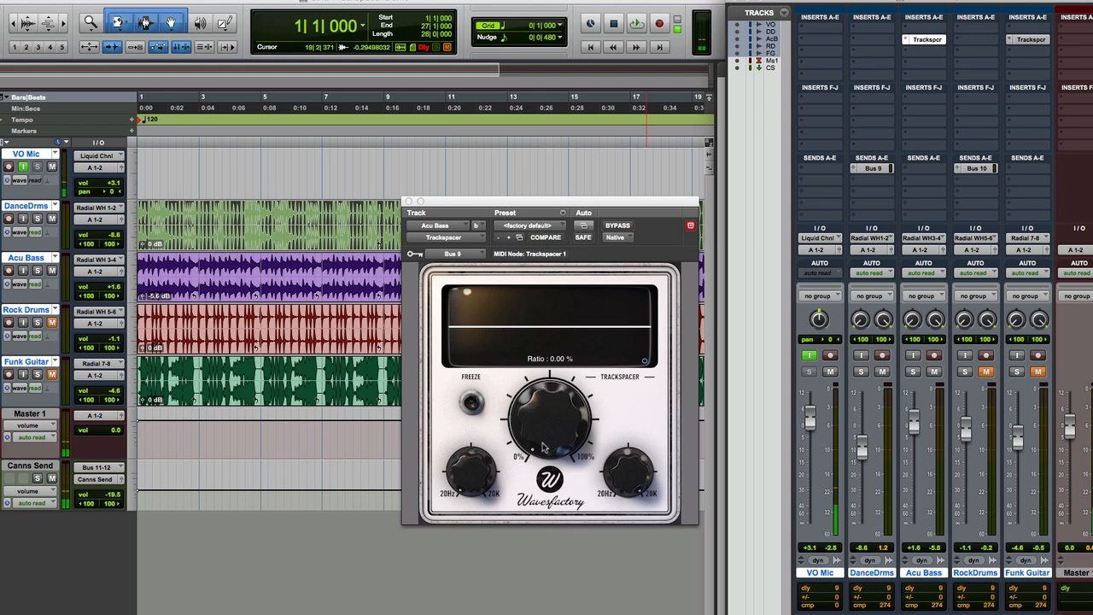
{"action": "key", "text": "space"}
{"action": "left_click_drag", "start_coordinate": [543, 447], "coordinate": [548, 392]}
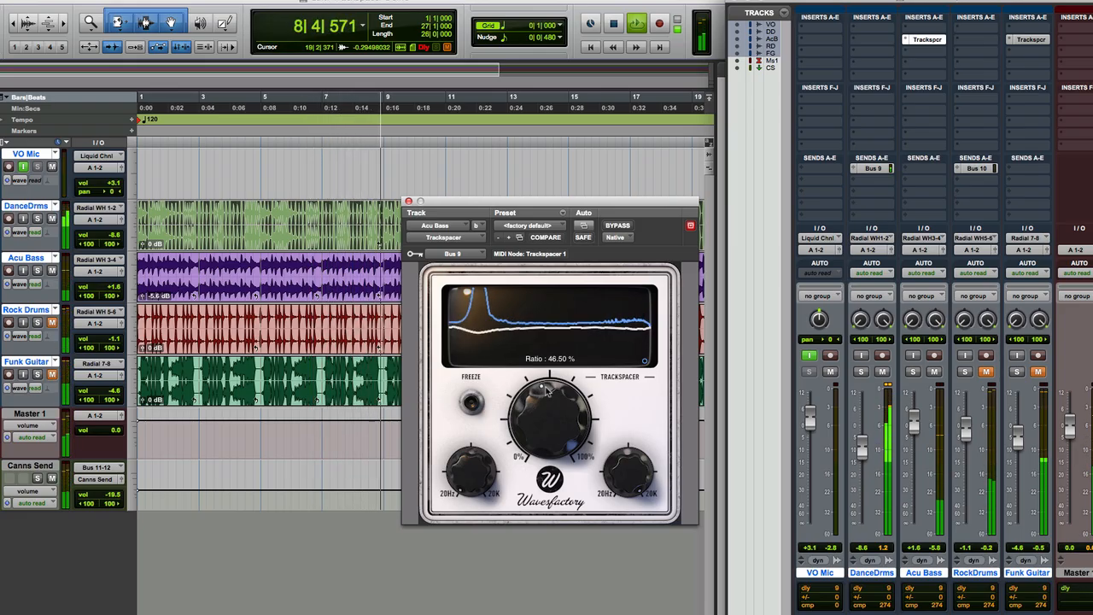
{"action": "key", "text": "space"}
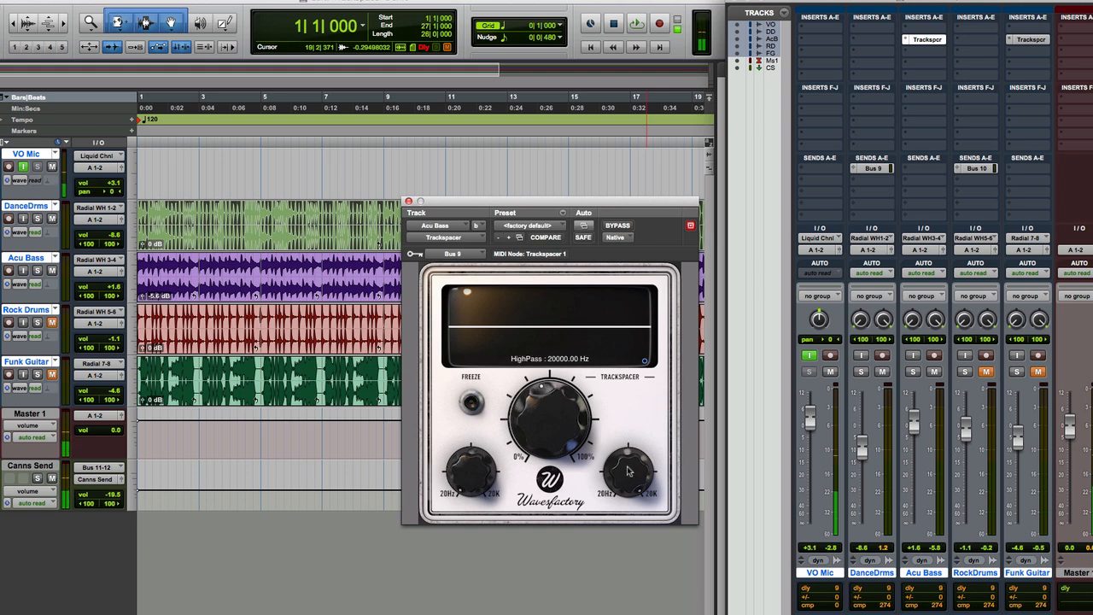
Set Trackspacer's HighPass filter to 928 Hz and its Ratio to 61.50% while listening to the bass and drums
{"action": "left_click_drag", "start_coordinate": [628, 468], "coordinate": [628, 491]}
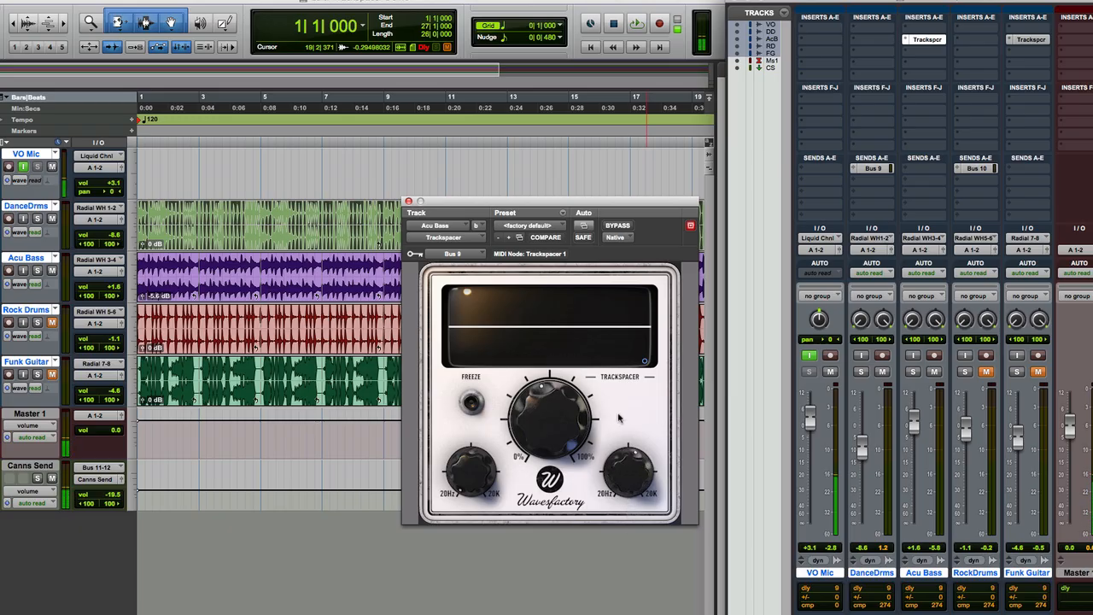
{"action": "key", "text": "space"}
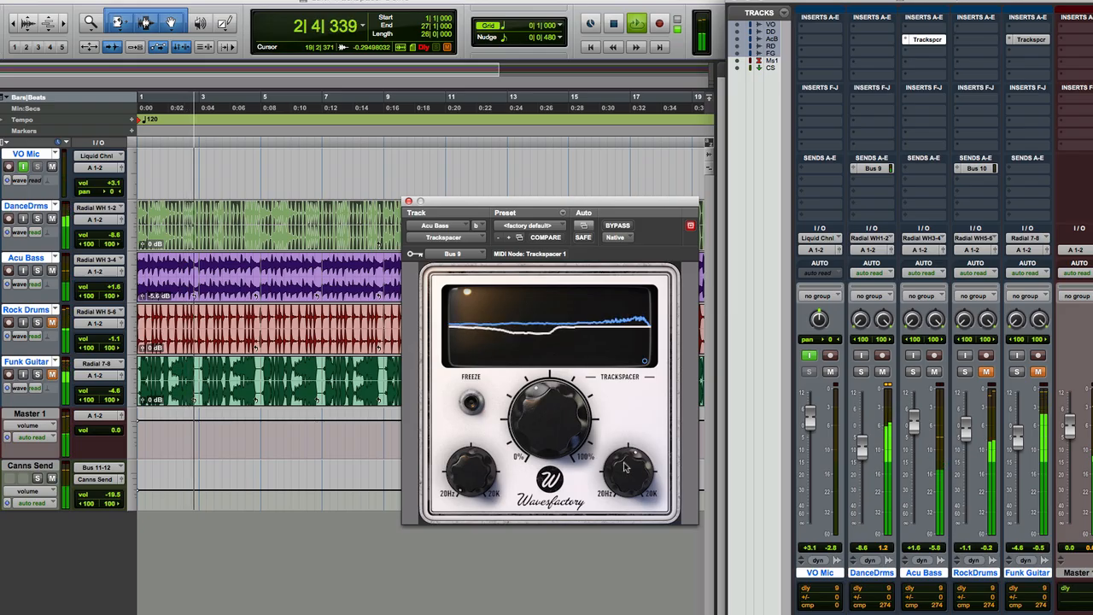
{"action": "mouse_move", "coordinate": [628, 467]}
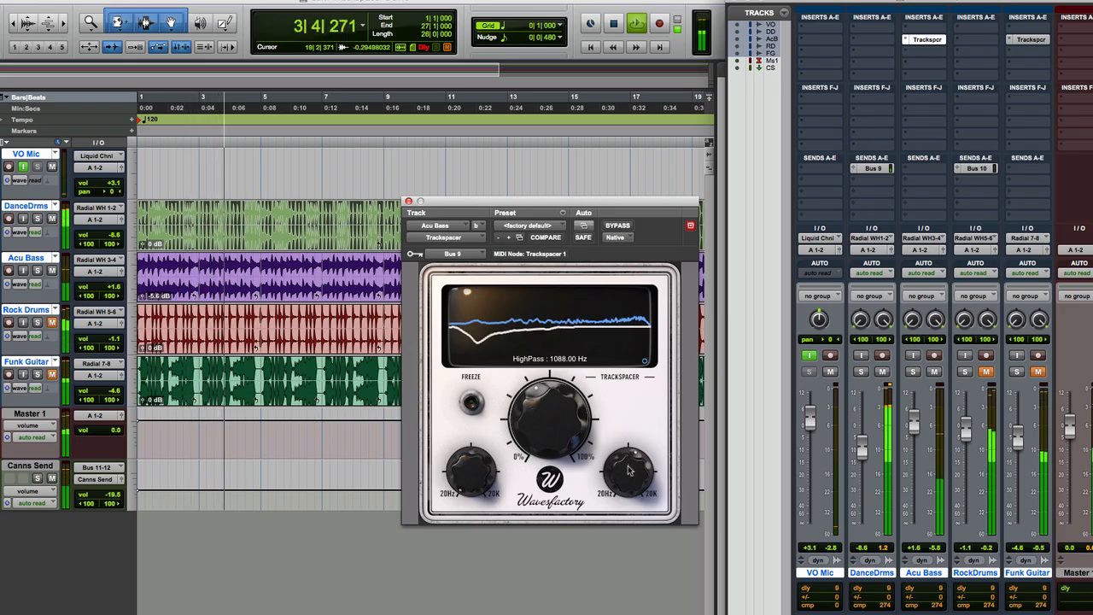
{"action": "mouse_move", "coordinate": [551, 395]}
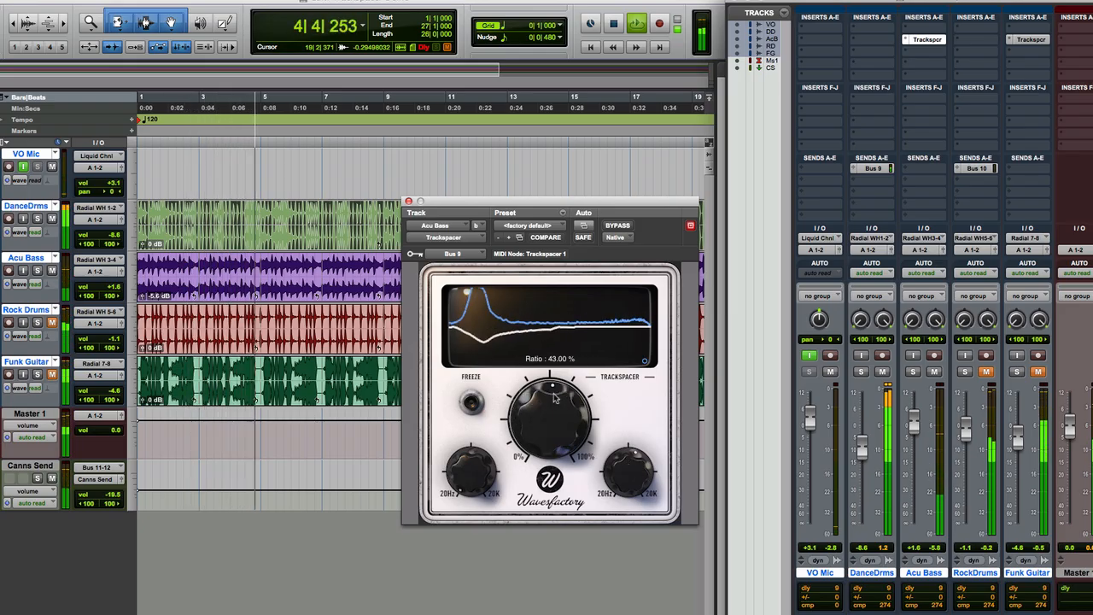
{"action": "left_click_drag", "start_coordinate": [554, 397], "coordinate": [582, 431]}
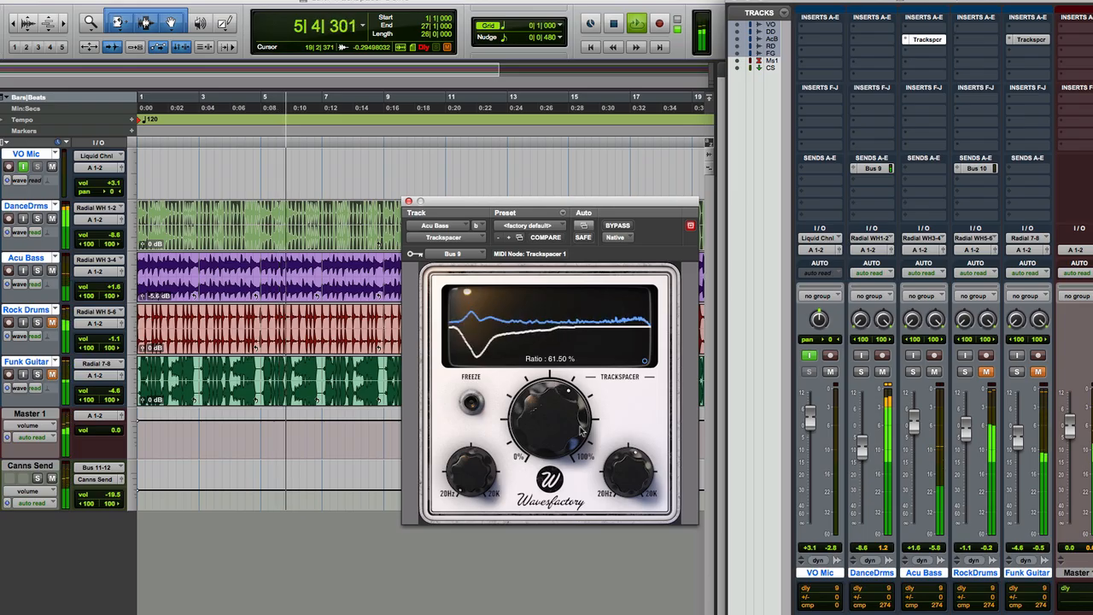
{"action": "left_click_drag", "start_coordinate": [631, 465], "coordinate": [630, 471]}
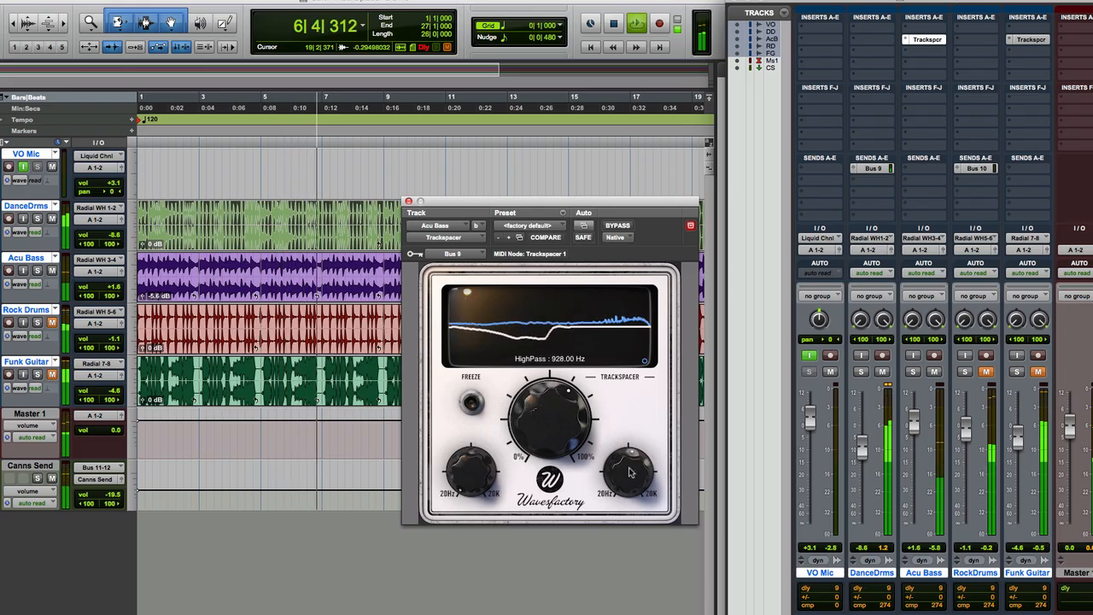
{"action": "key", "text": "space"}
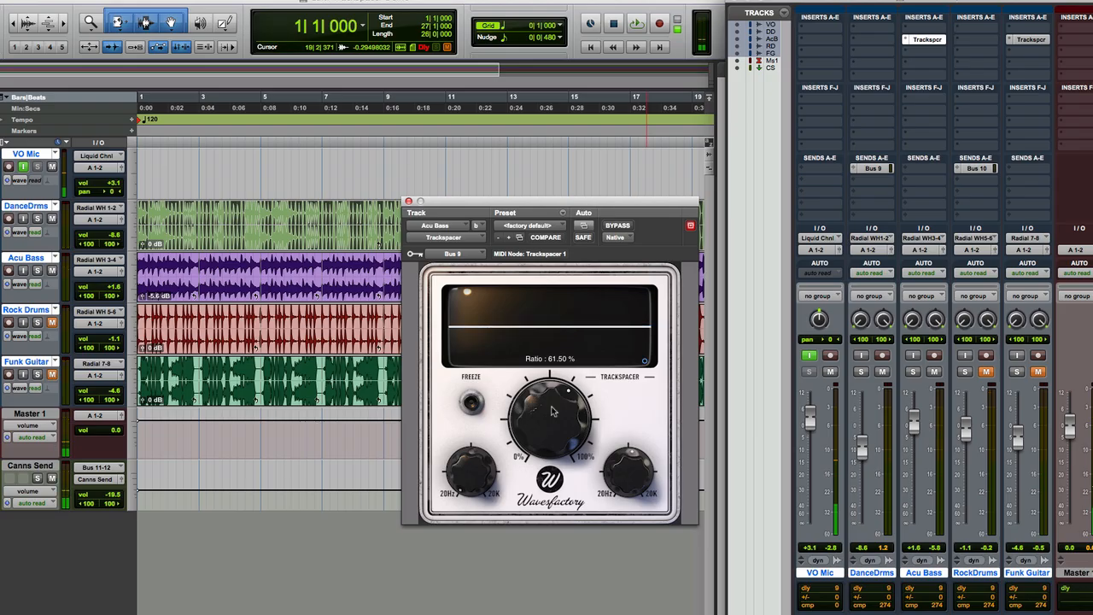
{"action": "key", "text": "space"}
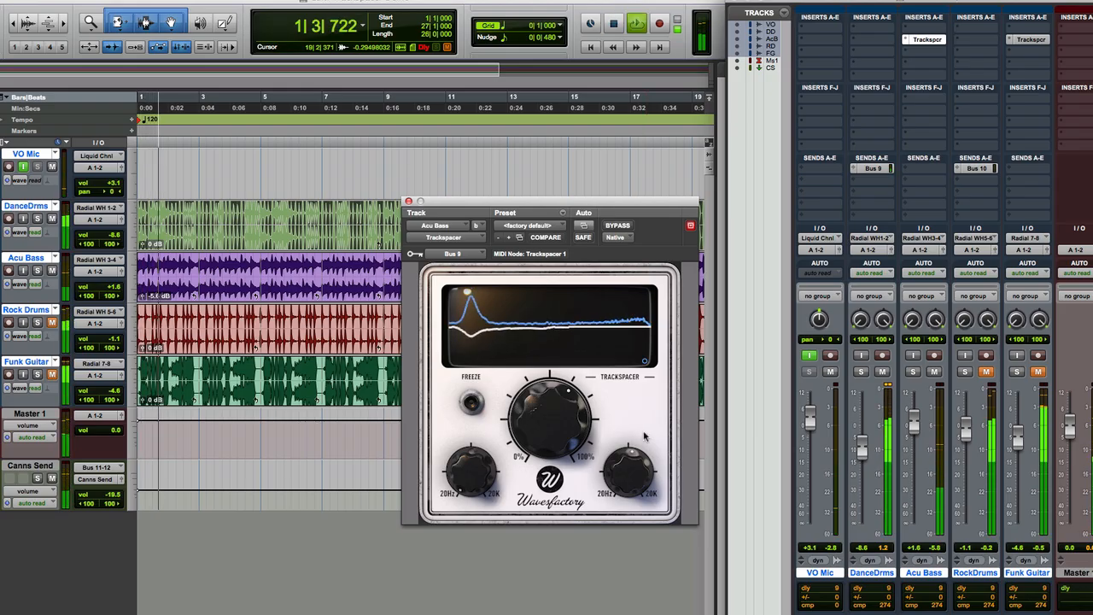
{"action": "key", "text": "space"}
Check the attack setting in Trackspacer's Advanced Panel, raise the Ratio to 72% during playback, and return to the spectrum display
{"action": "left_click", "coordinate": [647, 363]}
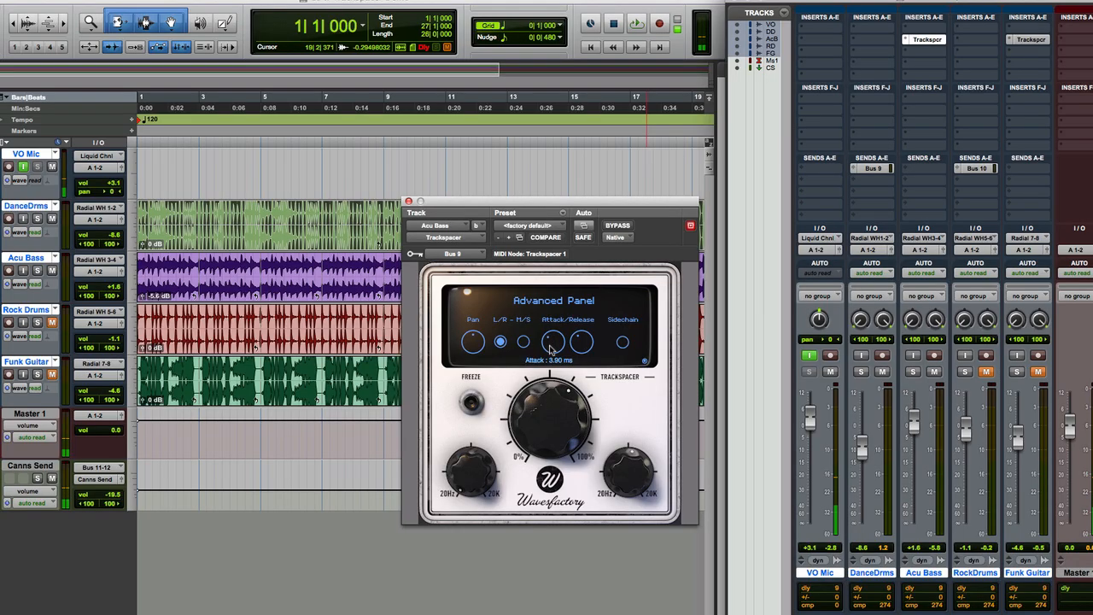
{"action": "key", "text": "space"}
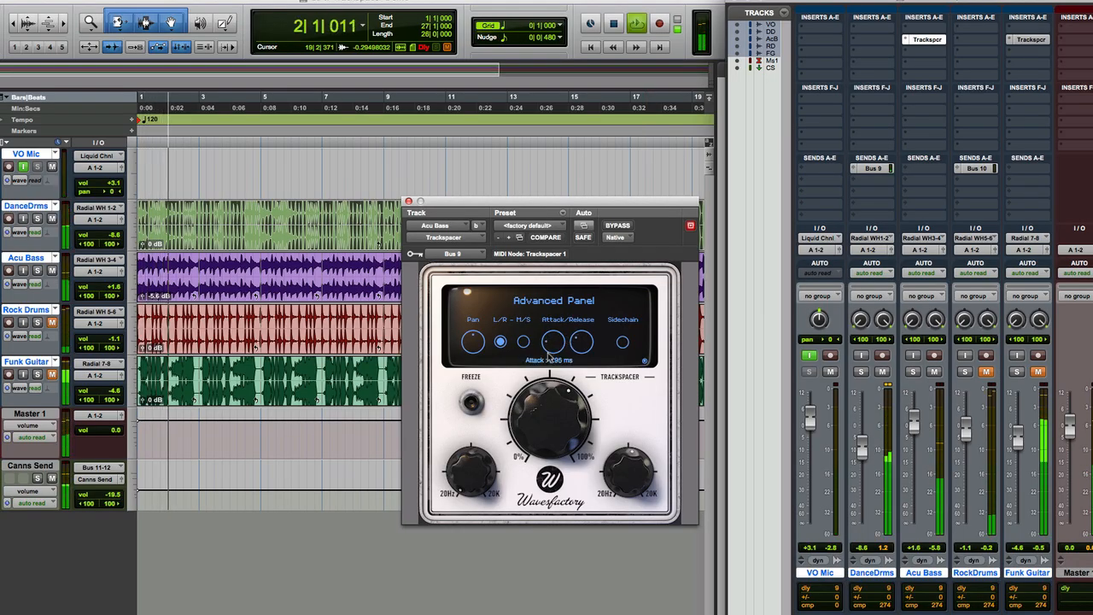
{"action": "left_click_drag", "start_coordinate": [542, 414], "coordinate": [540, 404]}
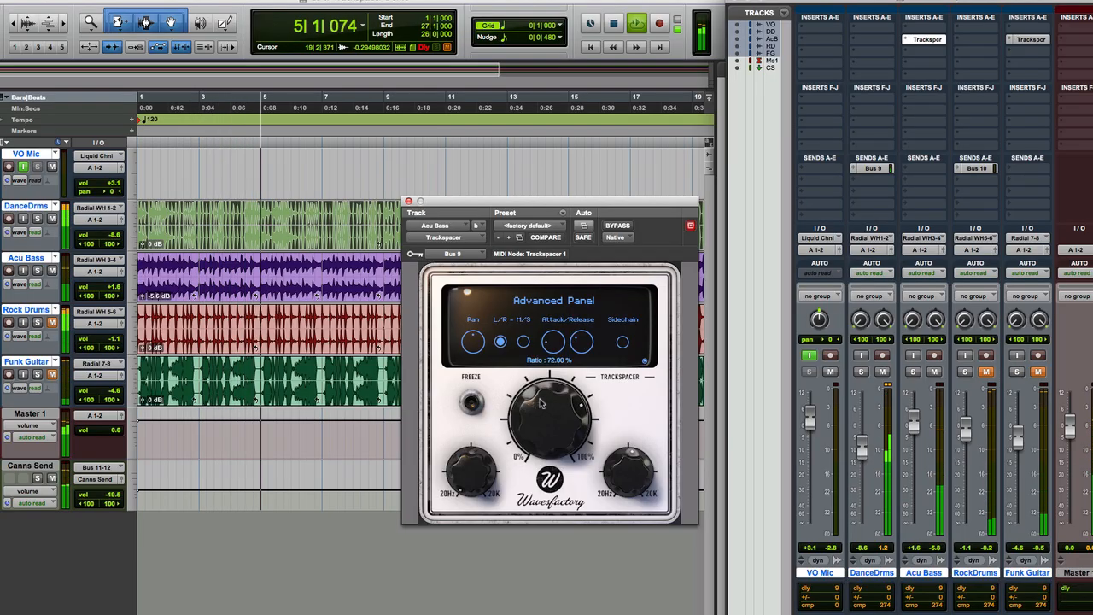
{"action": "key", "text": "space"}
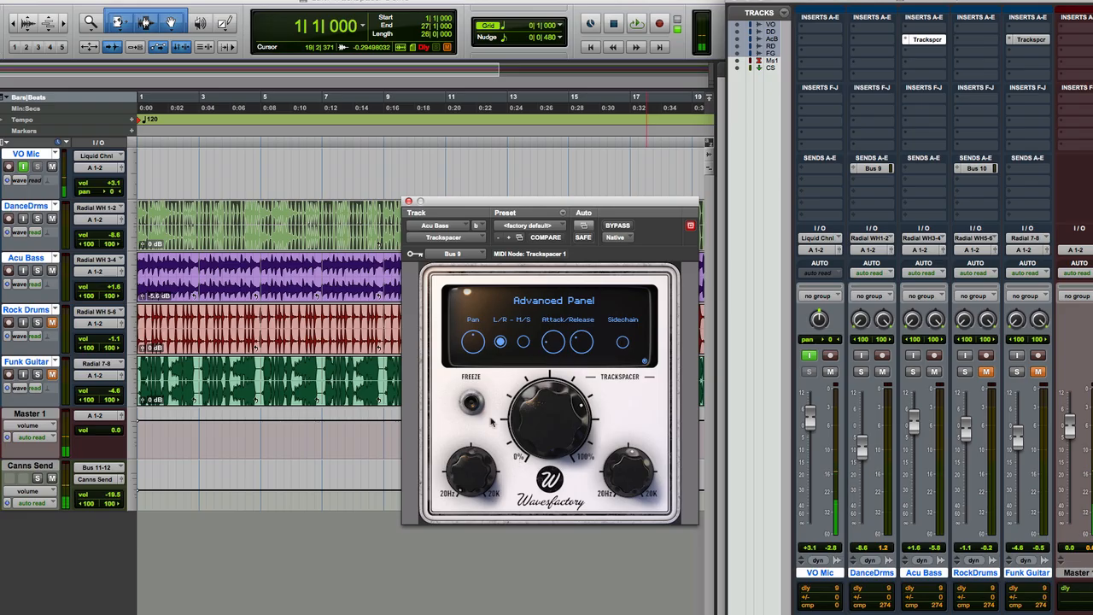
{"action": "left_click", "coordinate": [646, 362]}
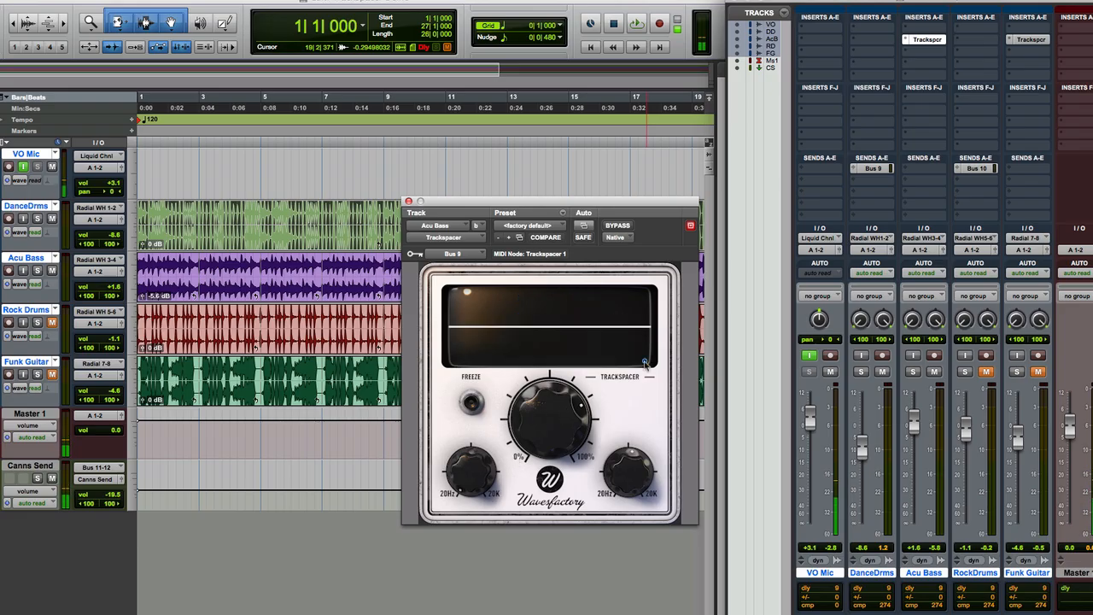
Play the bass and drums and compare Acu Bass with Trackspacer bypassed and active
{"action": "key", "text": "space"}
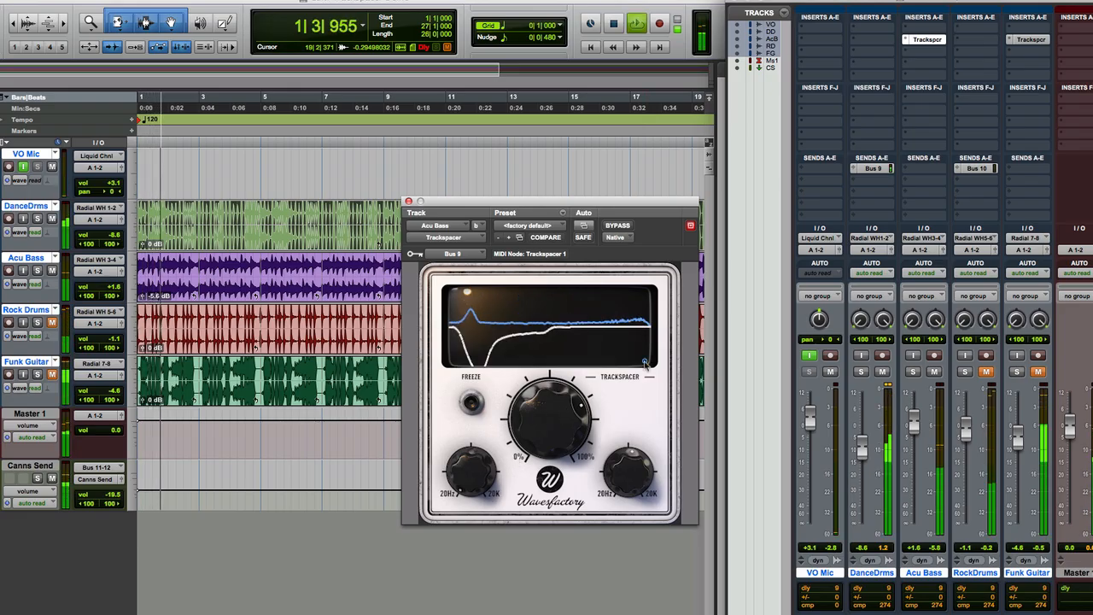
{"action": "left_click", "coordinate": [618, 227]}
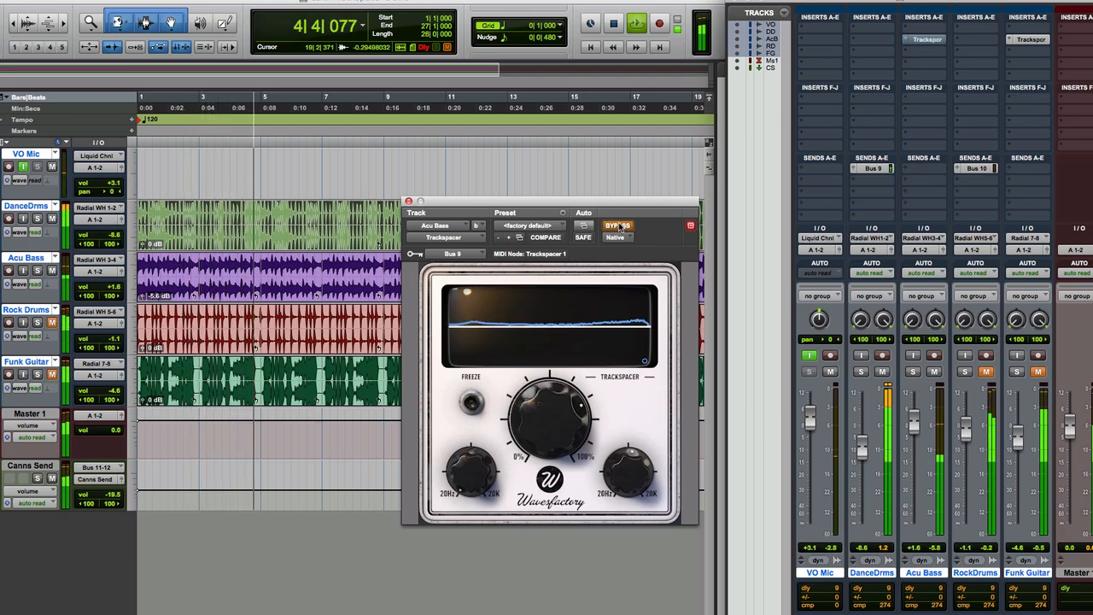
{"action": "left_click", "coordinate": [619, 226]}
Audition Trackspacer's Ratio at 98% on Acu Bass, settle on 66%, and stop playback
{"action": "mouse_move", "coordinate": [547, 430]}
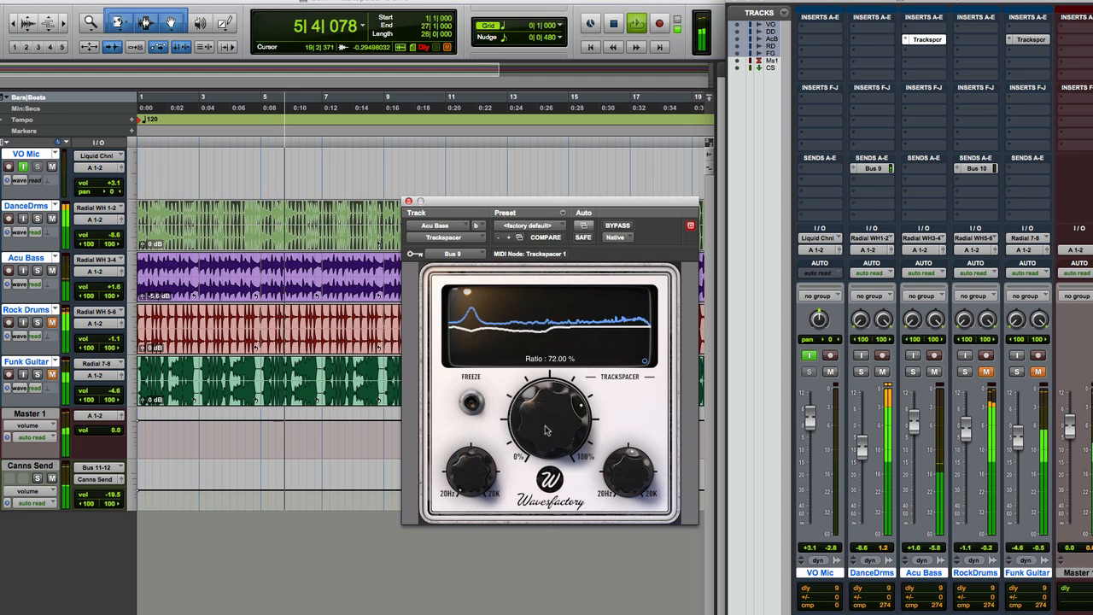
{"action": "left_click_drag", "start_coordinate": [547, 429], "coordinate": [545, 394]}
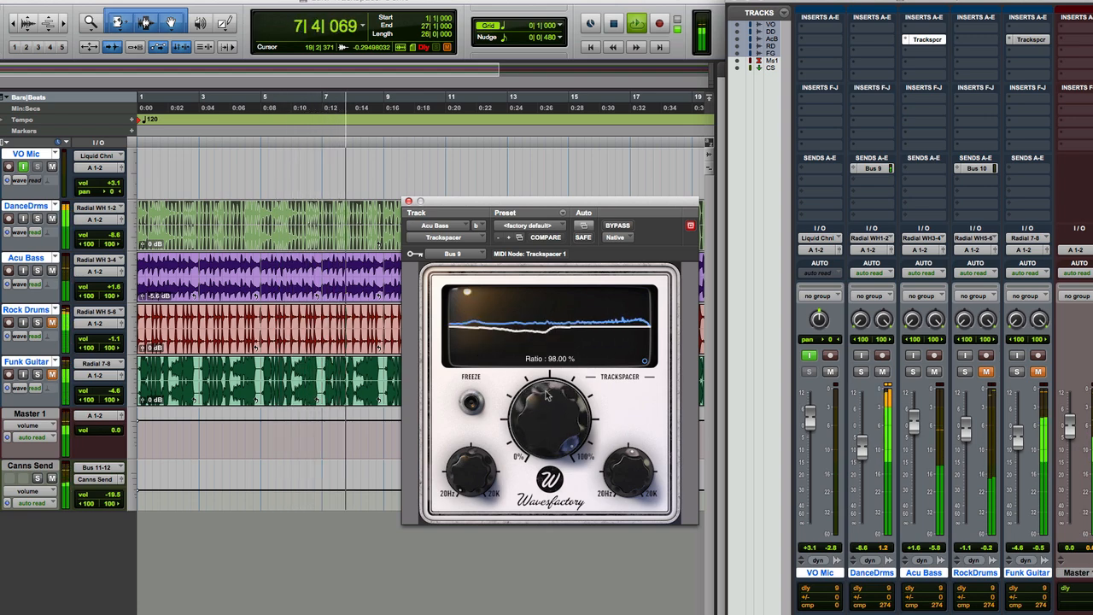
{"action": "left_click_drag", "start_coordinate": [547, 394], "coordinate": [549, 440]}
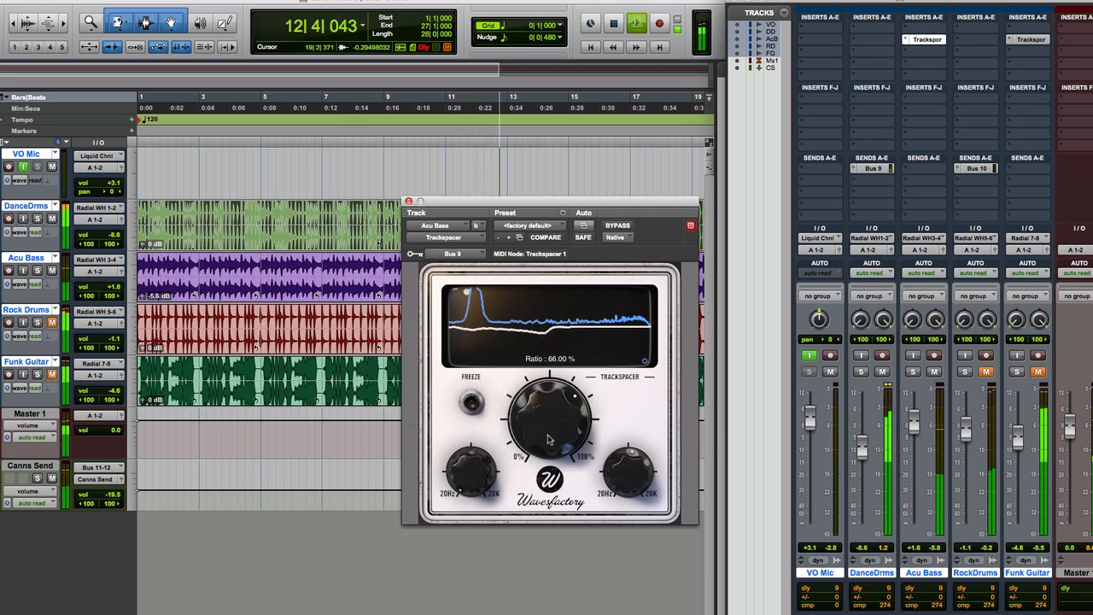
{"action": "key", "text": "space"}
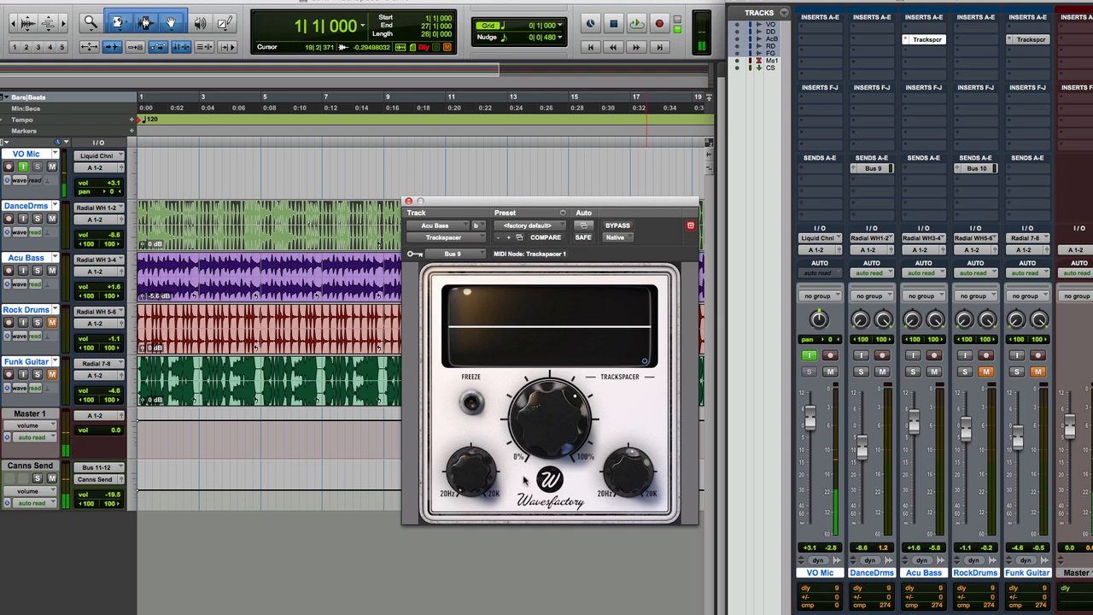
Mute DanceDrms and Acu Bass, unmute Rock Drums, and start playback
{"action": "left_click", "coordinate": [52, 219]}
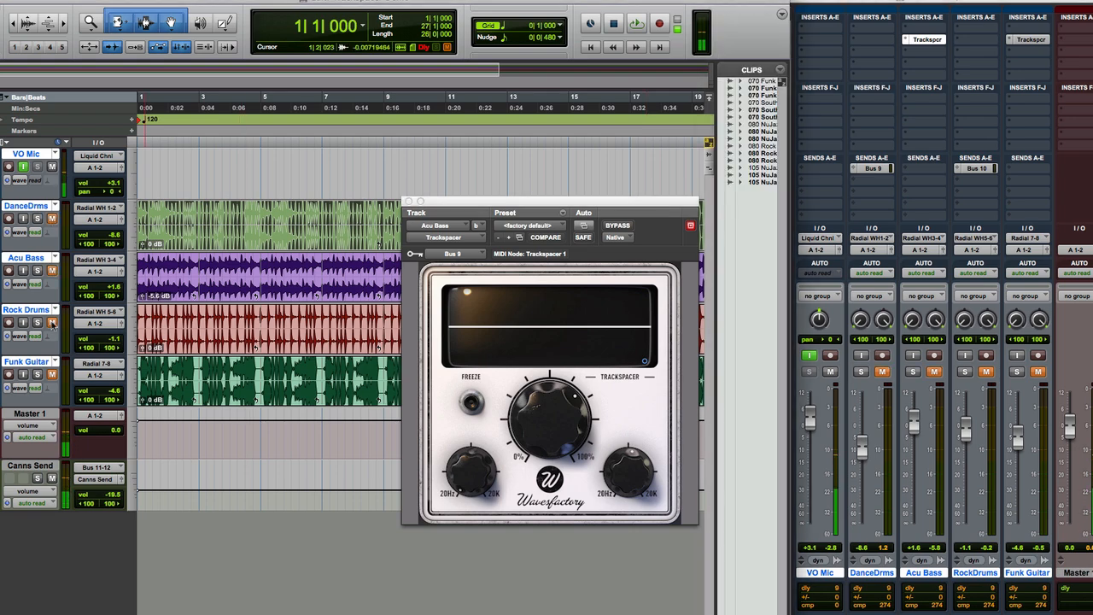
{"action": "key", "text": "space"}
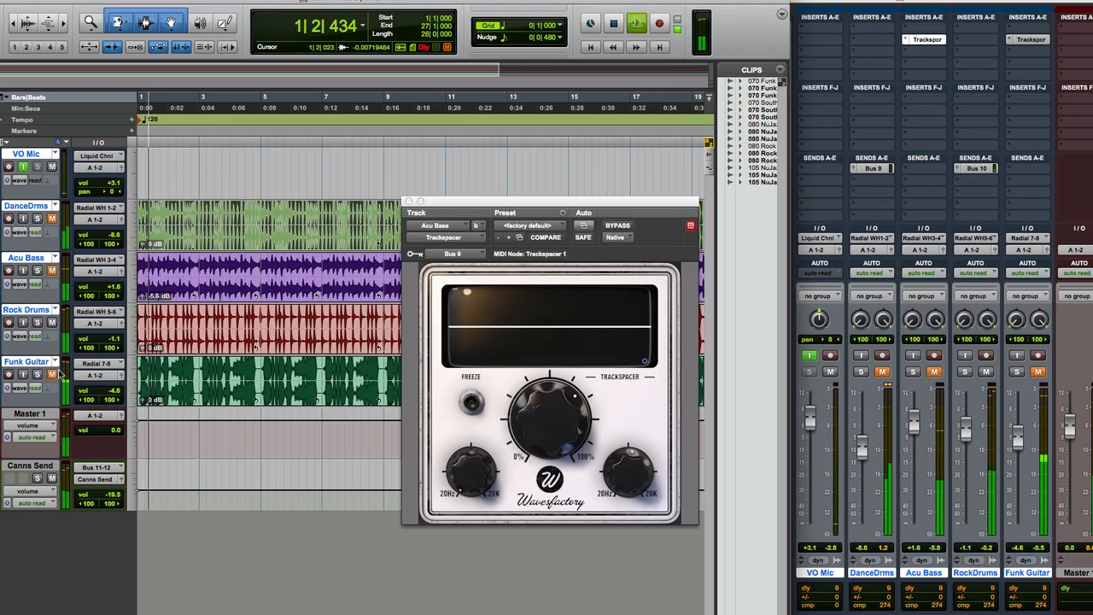
Replace the Acu Bass Trackspacer window with Funk Guitar's, and unmute Funk Guitar to hear it with Rock Drums before stopping playback
{"action": "left_click", "coordinate": [408, 202]}
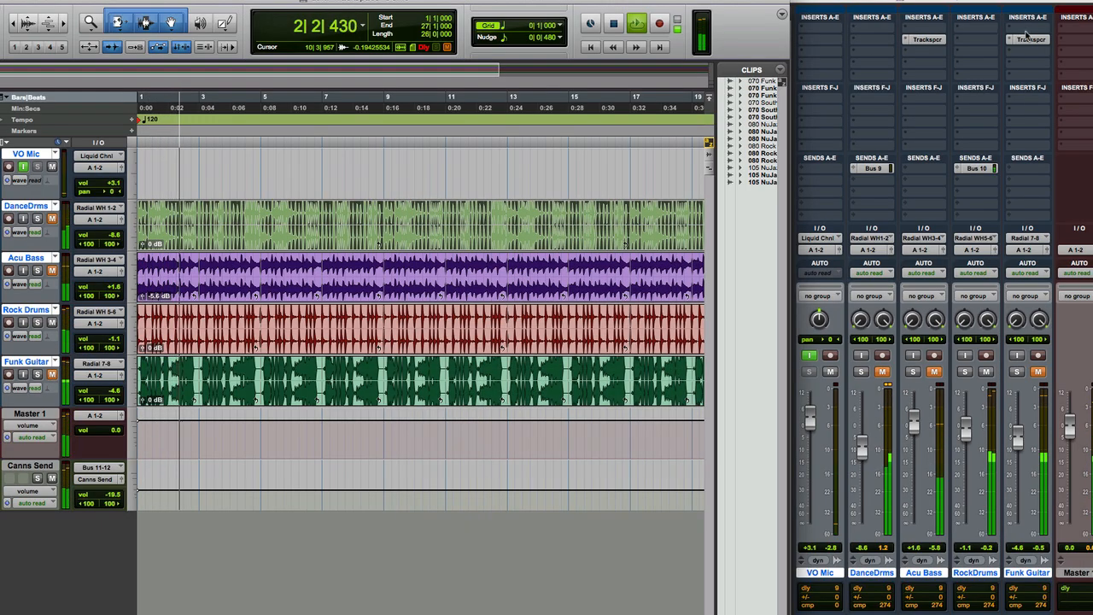
{"action": "left_click", "coordinate": [1030, 39]}
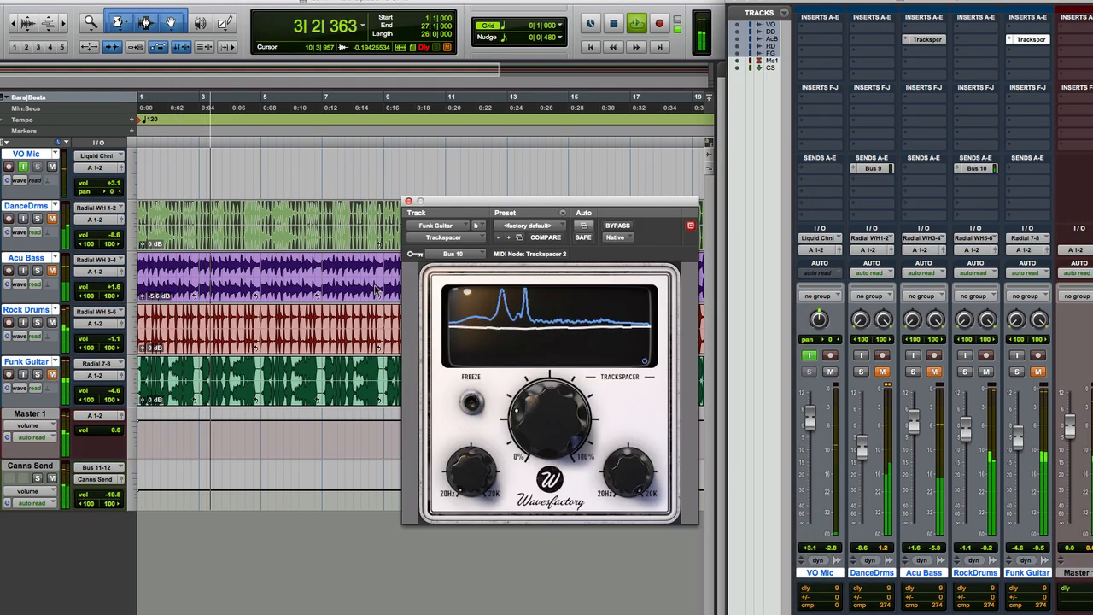
{"action": "left_click", "coordinate": [52, 376]}
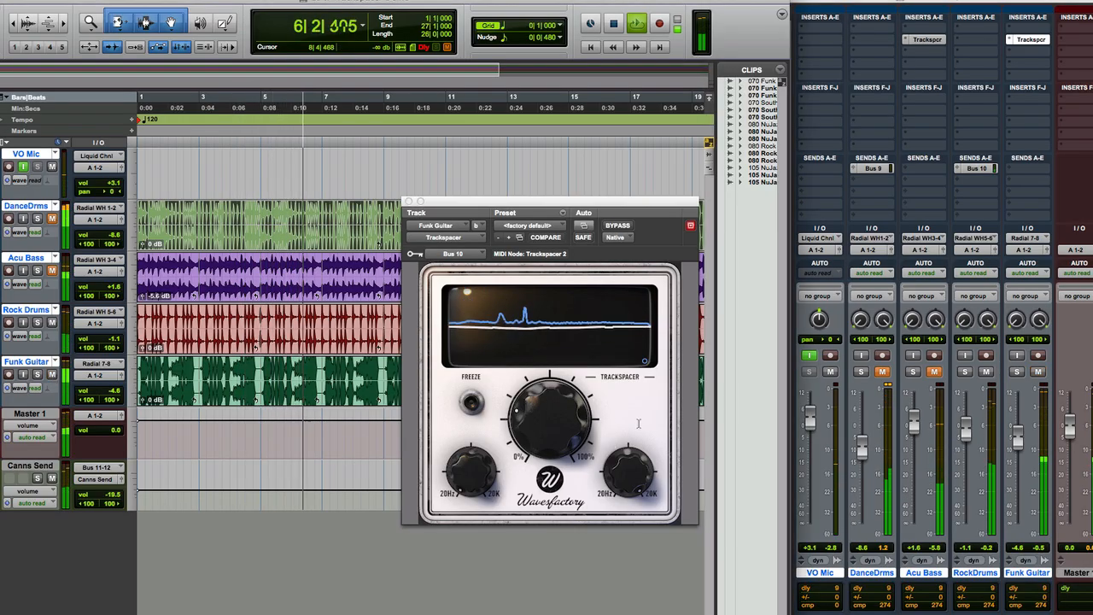
{"action": "key", "text": "space"}
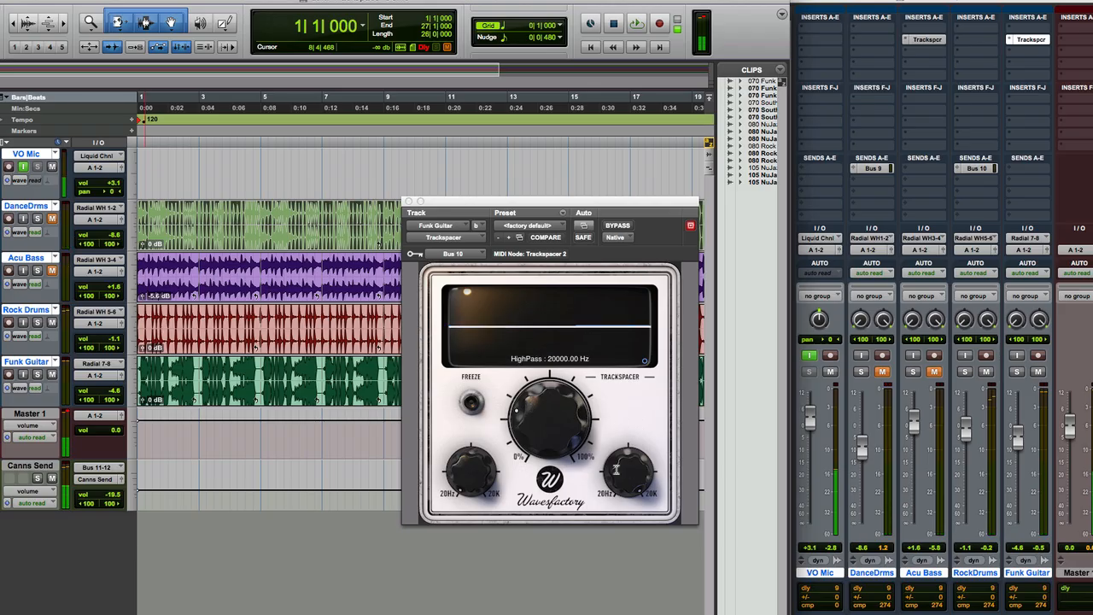
Set Funk Guitar's Trackspacer Ratio to 66% and LowPass filter to 1344 Hz while listening, and stop playback
{"action": "left_click", "coordinate": [472, 455]}
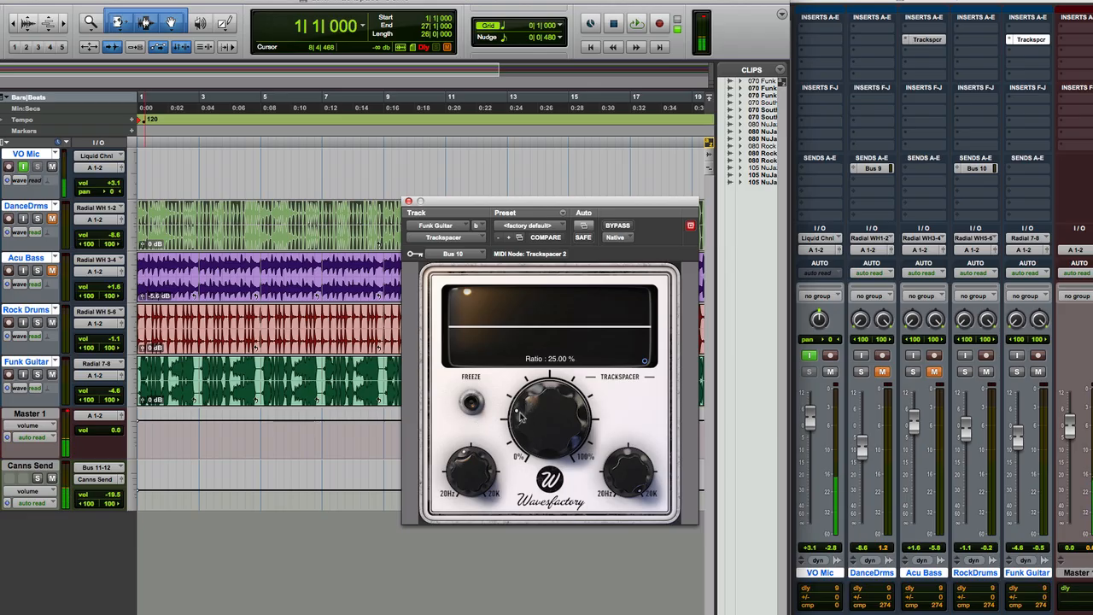
{"action": "key", "text": "space"}
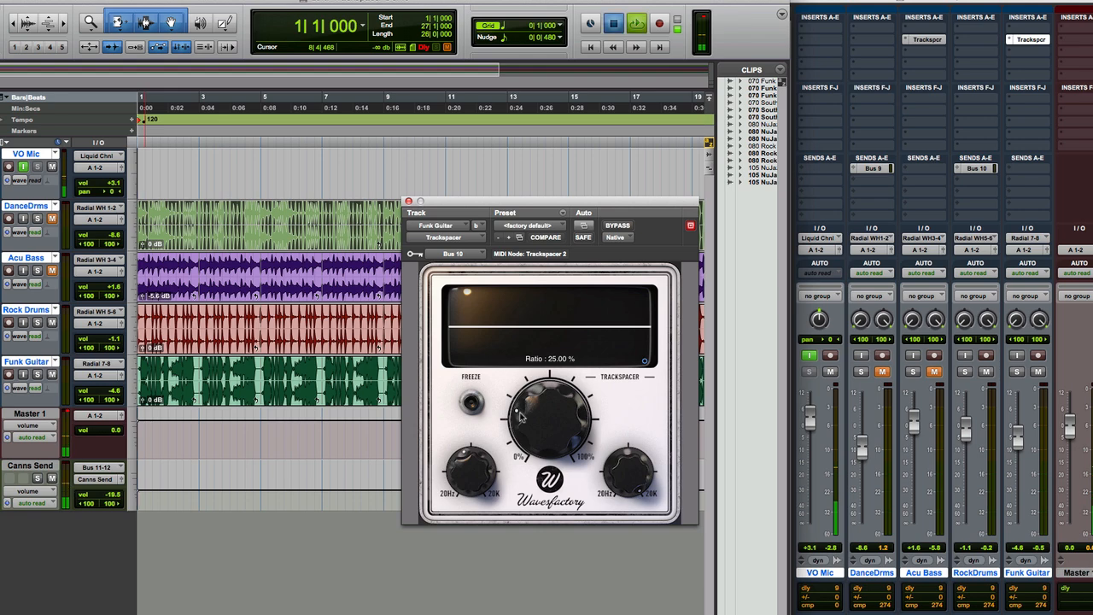
{"action": "mouse_move", "coordinate": [461, 467]}
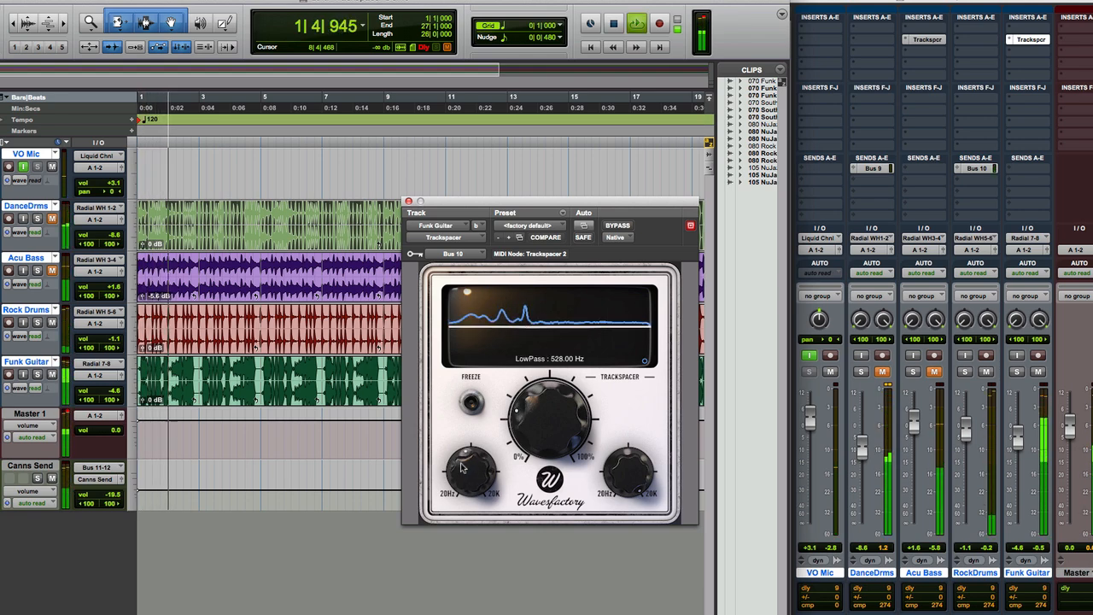
{"action": "left_click_drag", "start_coordinate": [527, 415], "coordinate": [527, 380]}
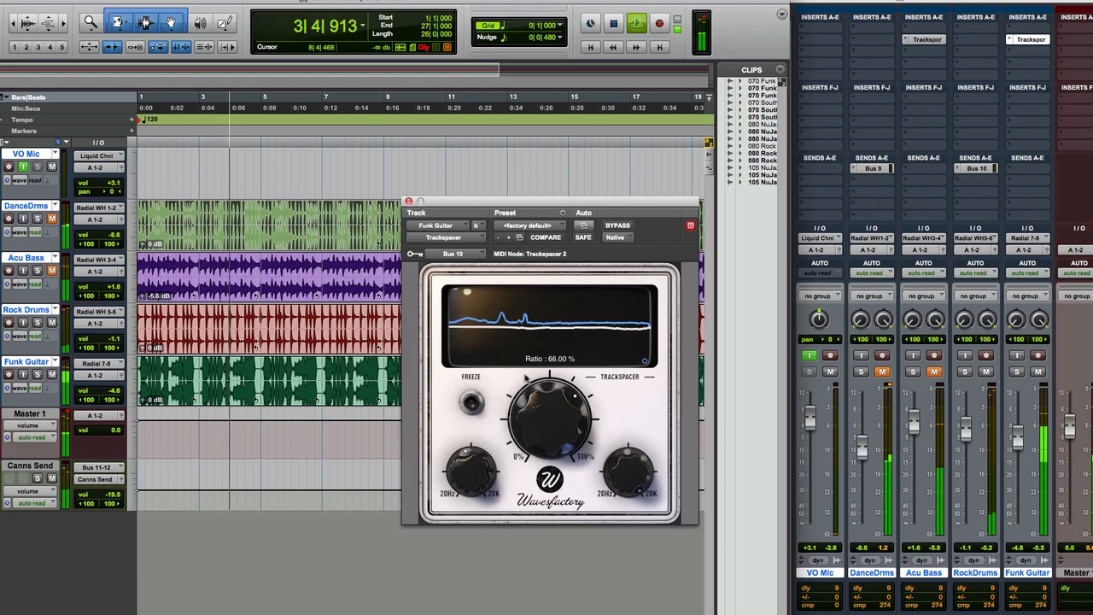
{"action": "left_click_drag", "start_coordinate": [462, 474], "coordinate": [464, 457]}
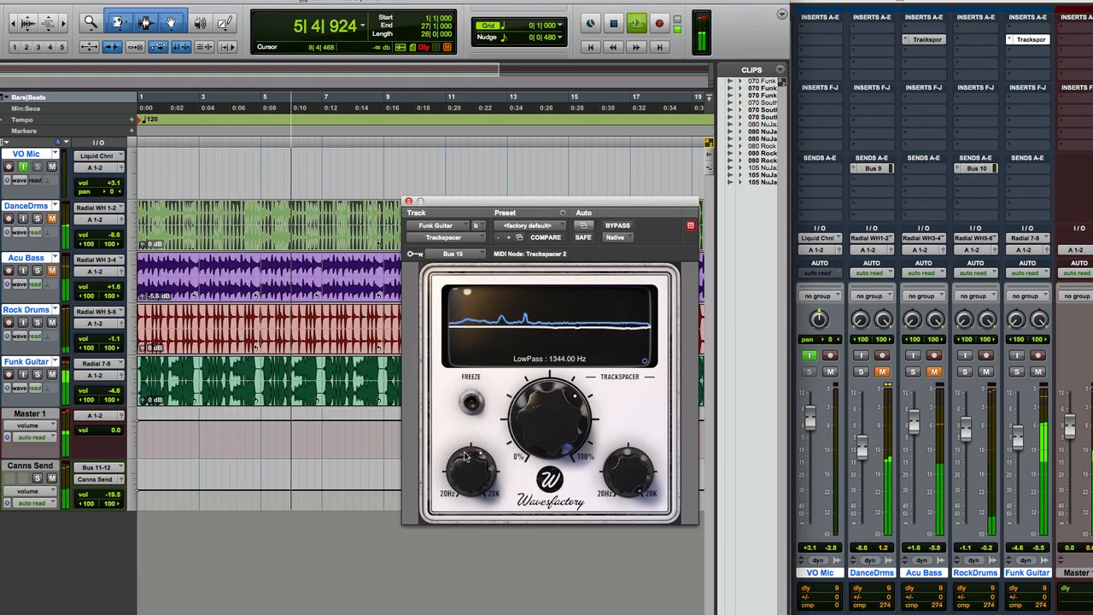
{"action": "key", "text": "space"}
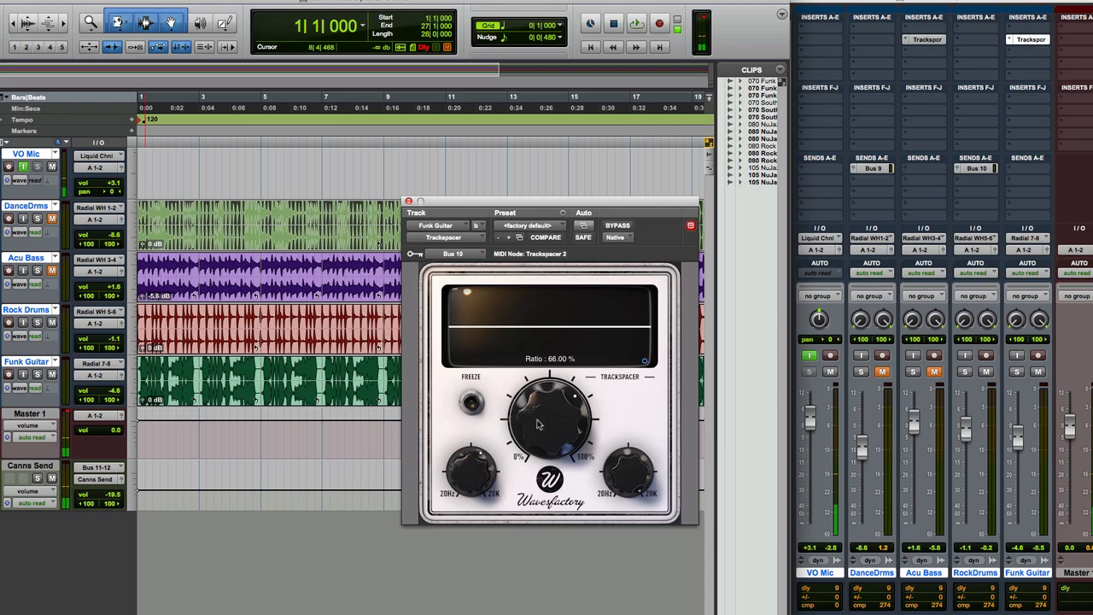
Play the guitar and drums again, raising Trackspacer's Ratio to 89.50% and its LowPass filter to 1792 Hz
{"action": "key", "text": "space"}
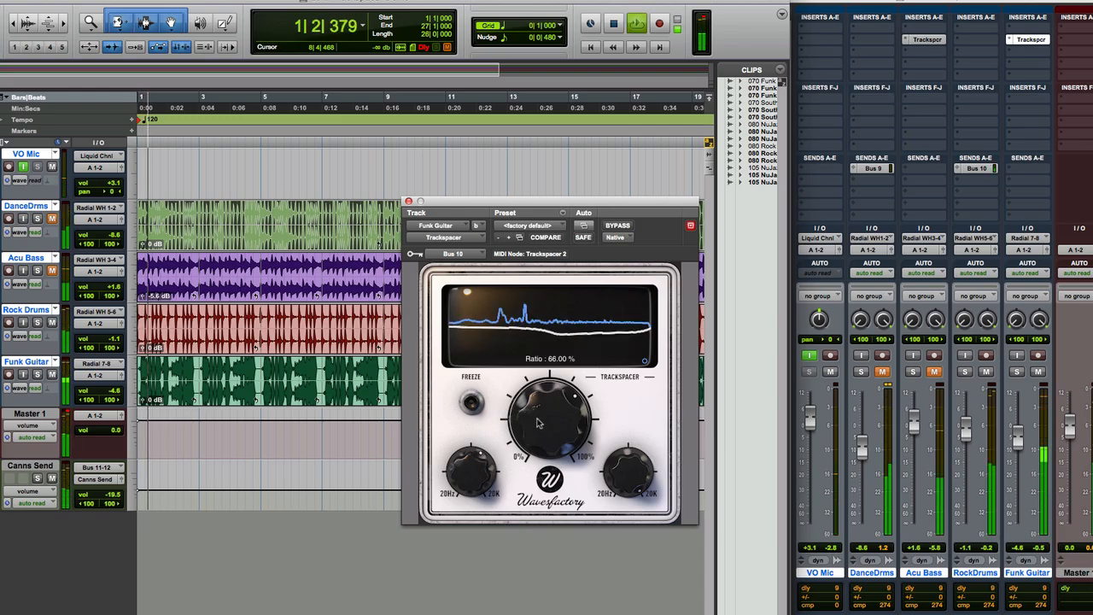
{"action": "left_click_drag", "start_coordinate": [538, 422], "coordinate": [537, 394]}
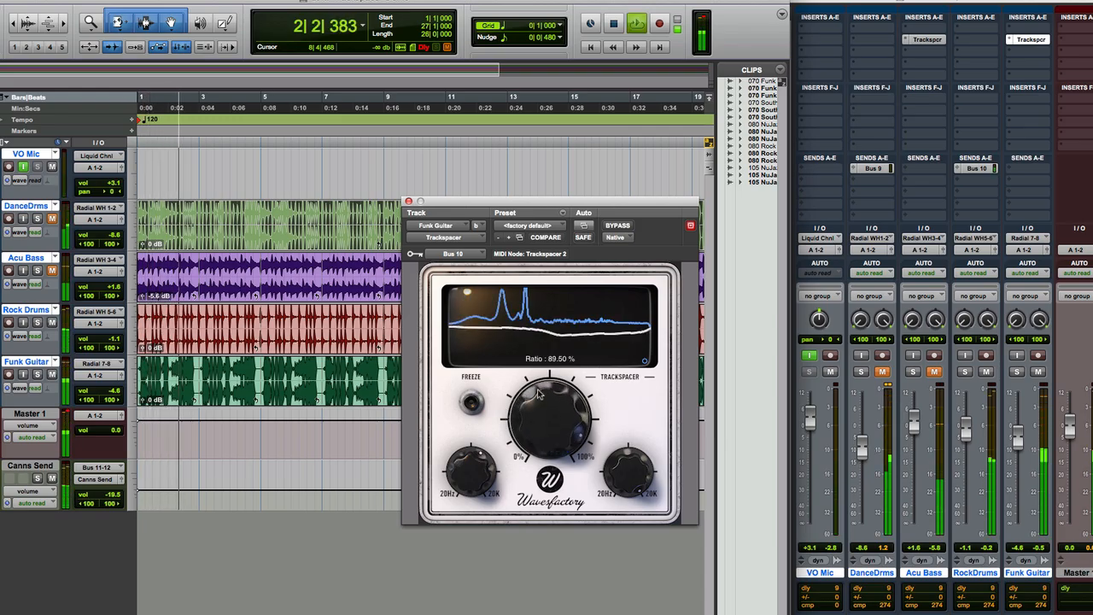
{"action": "mouse_move", "coordinate": [469, 463]}
{"action": "left_mouse_down"}
{"action": "mouse_move", "coordinate": [469, 476]}
{"action": "mouse_move", "coordinate": [469, 460]}
{"action": "left_mouse_up"}
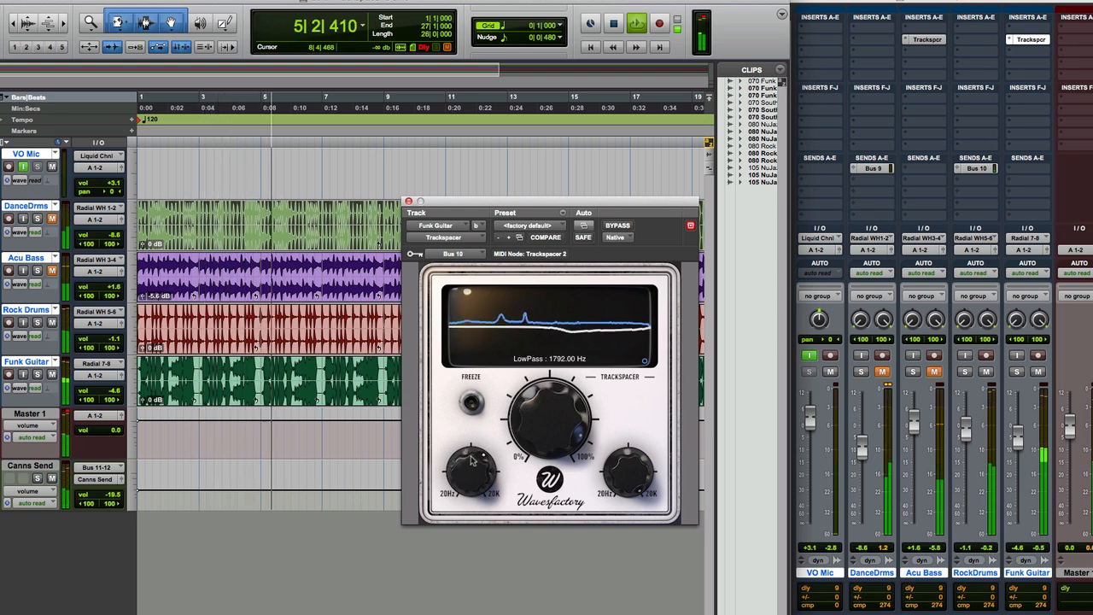
Switch Trackspacer to M/S and adjust Attack/Release in its Advanced Panel, and set the Ratio to 67.50%
{"action": "left_click", "coordinate": [645, 361]}
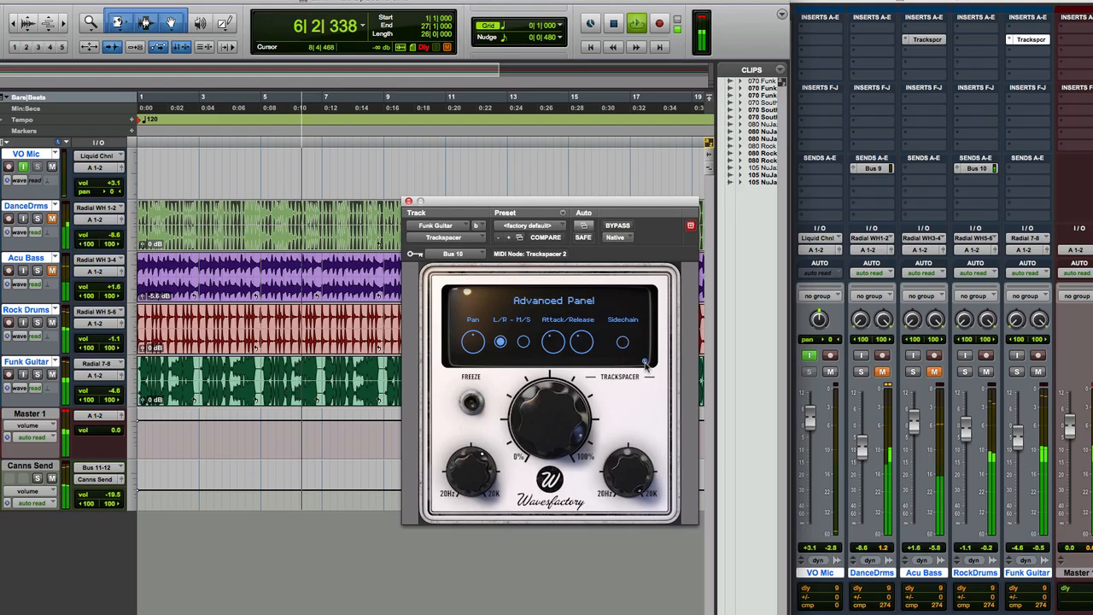
{"action": "mouse_move", "coordinate": [579, 336]}
{"action": "left_mouse_down"}
{"action": "mouse_move", "coordinate": [579, 311]}
{"action": "mouse_move", "coordinate": [581, 340]}
{"action": "left_mouse_up"}
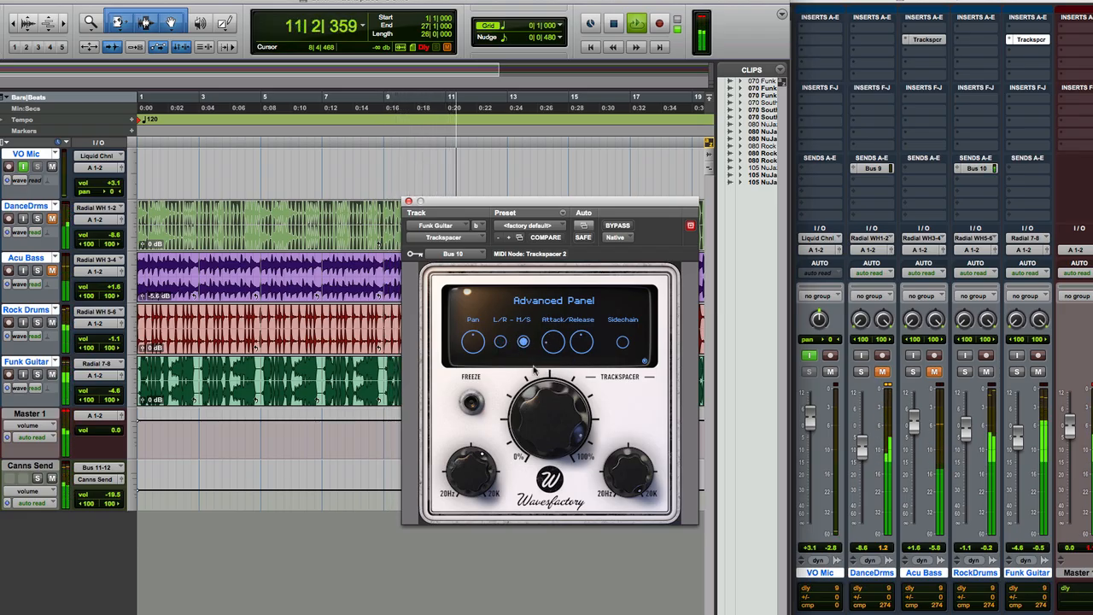
{"action": "left_click_drag", "start_coordinate": [572, 409], "coordinate": [562, 427]}
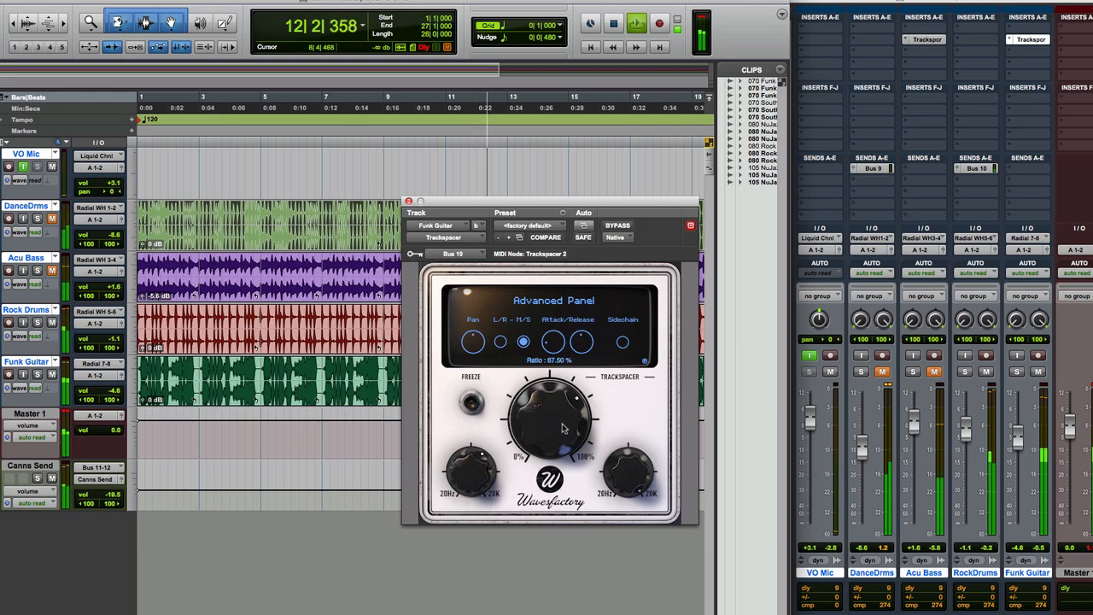
{"action": "left_click", "coordinate": [646, 362]}
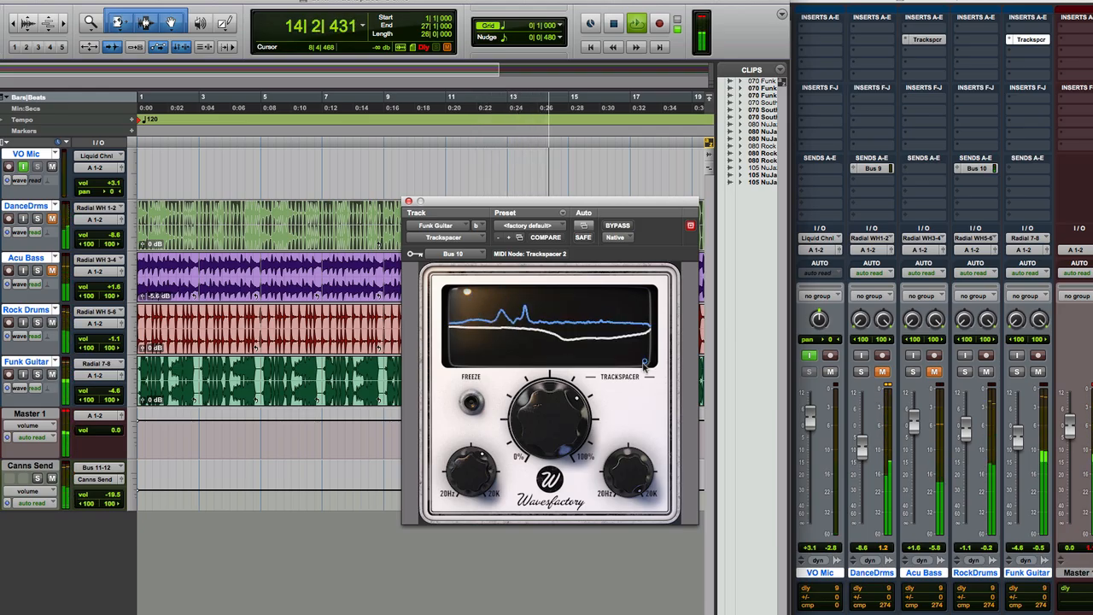
Fine-tune Funk Guitar's Trackspacer during playback: LowPass 2048 Hz, Ratio 69%, and HighPass 15608 Hz
{"action": "mouse_move", "coordinate": [462, 468]}
{"action": "mouse_move", "coordinate": [529, 430]}
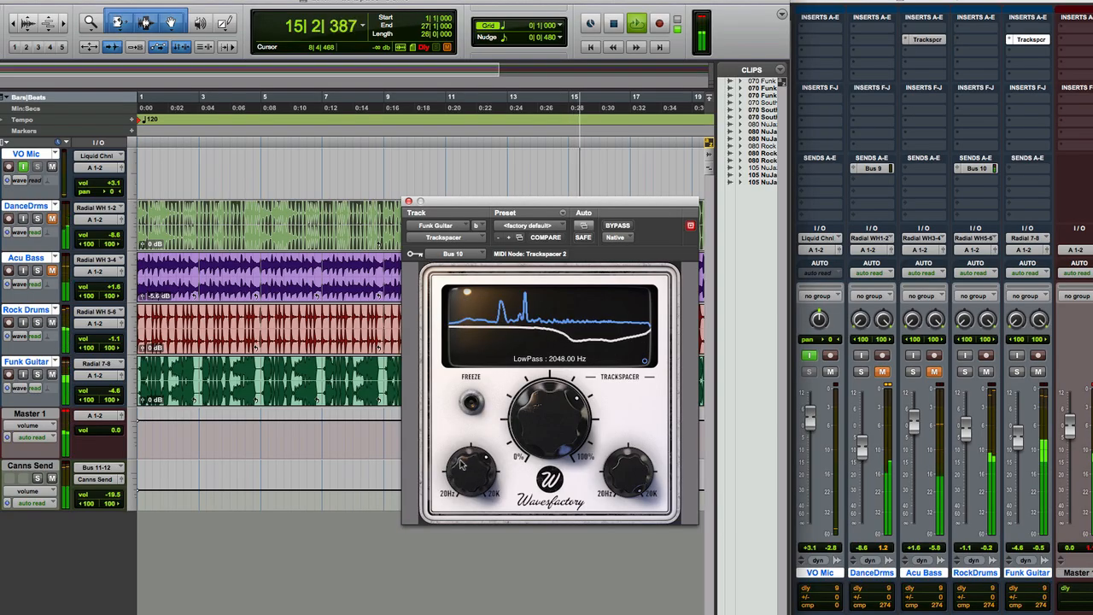
{"action": "left_click_drag", "start_coordinate": [528, 429], "coordinate": [527, 425]}
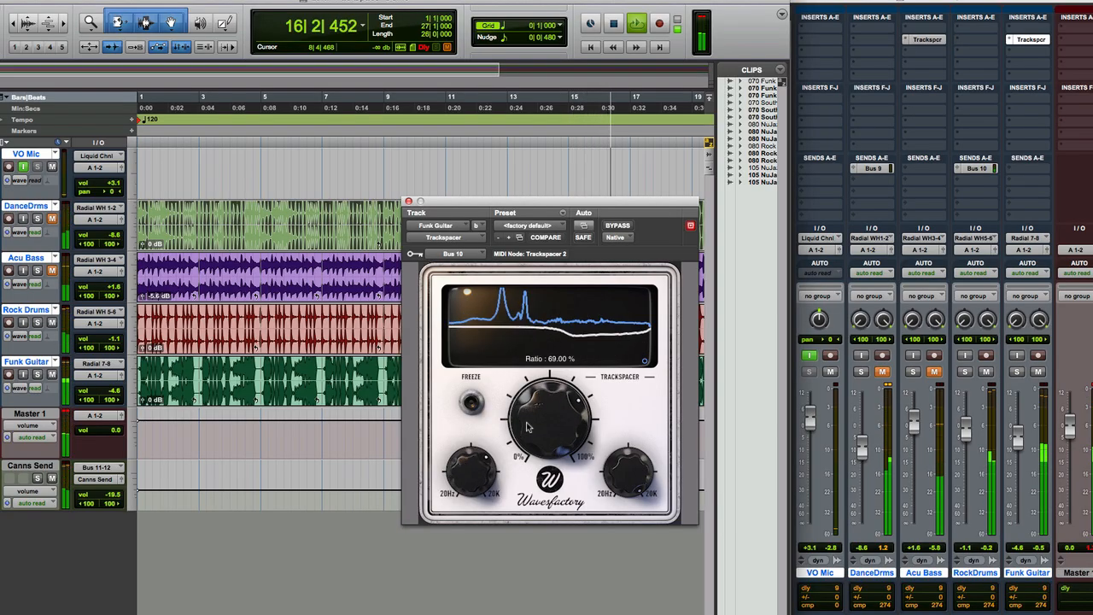
{"action": "mouse_move", "coordinate": [639, 454]}
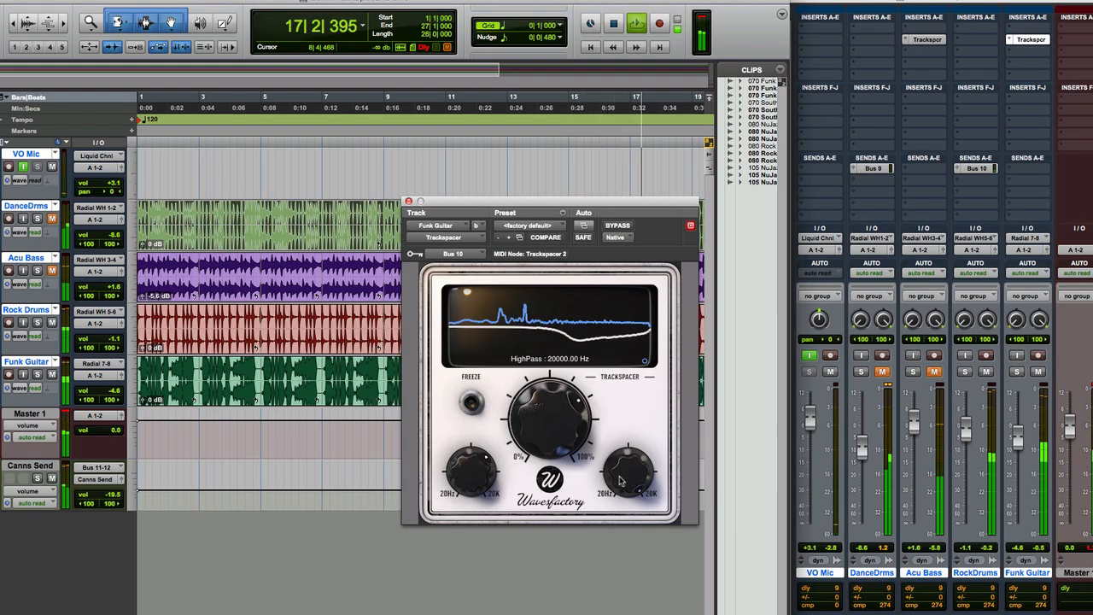
{"action": "left_click_drag", "start_coordinate": [619, 476], "coordinate": [618, 480]}
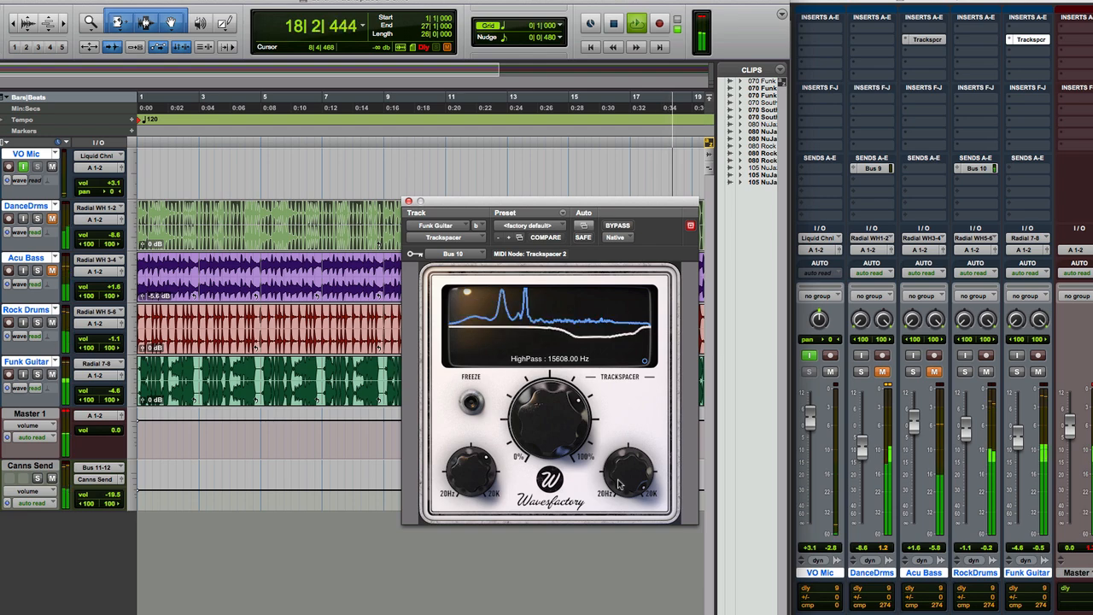
Compare Funk Guitar twice with Trackspacer bypassed and active, leave it active, and stop playback
{"action": "left_click", "coordinate": [617, 226]}
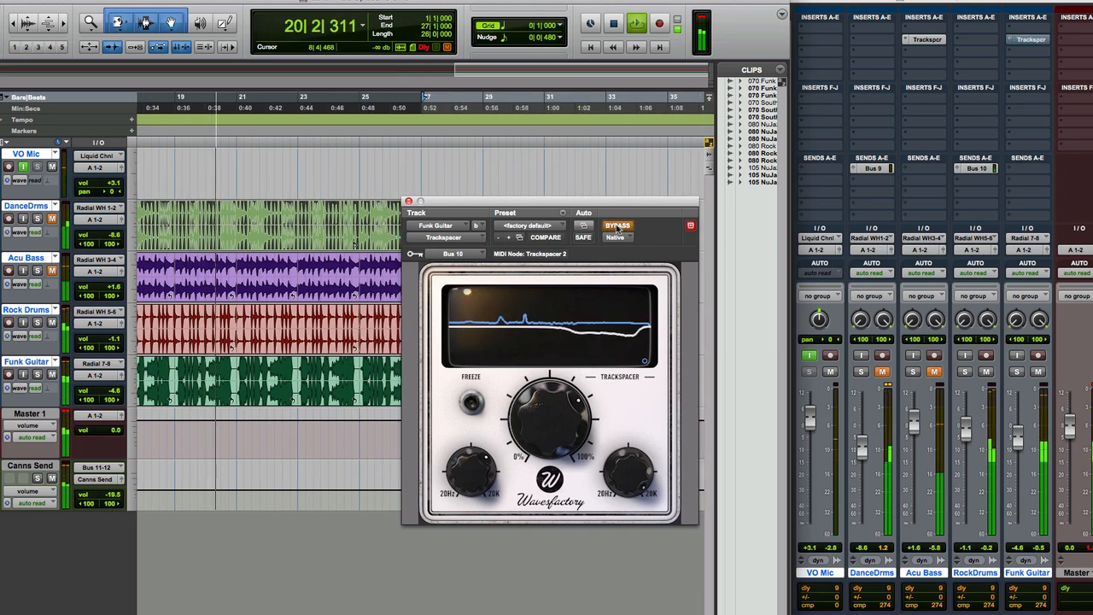
{"action": "left_click", "coordinate": [618, 225]}
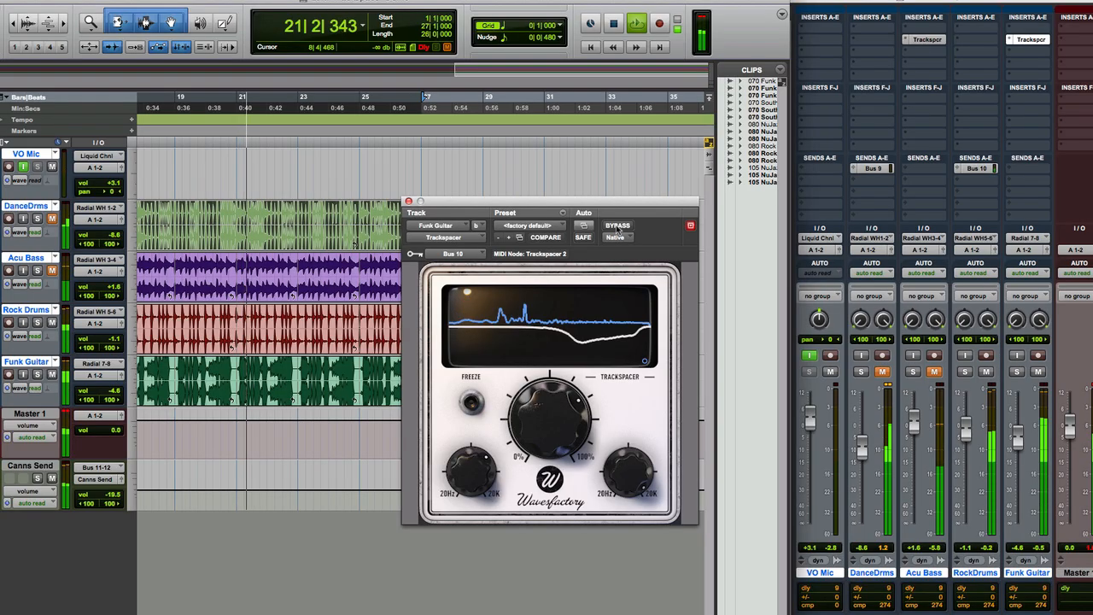
{"action": "left_click", "coordinate": [617, 225]}
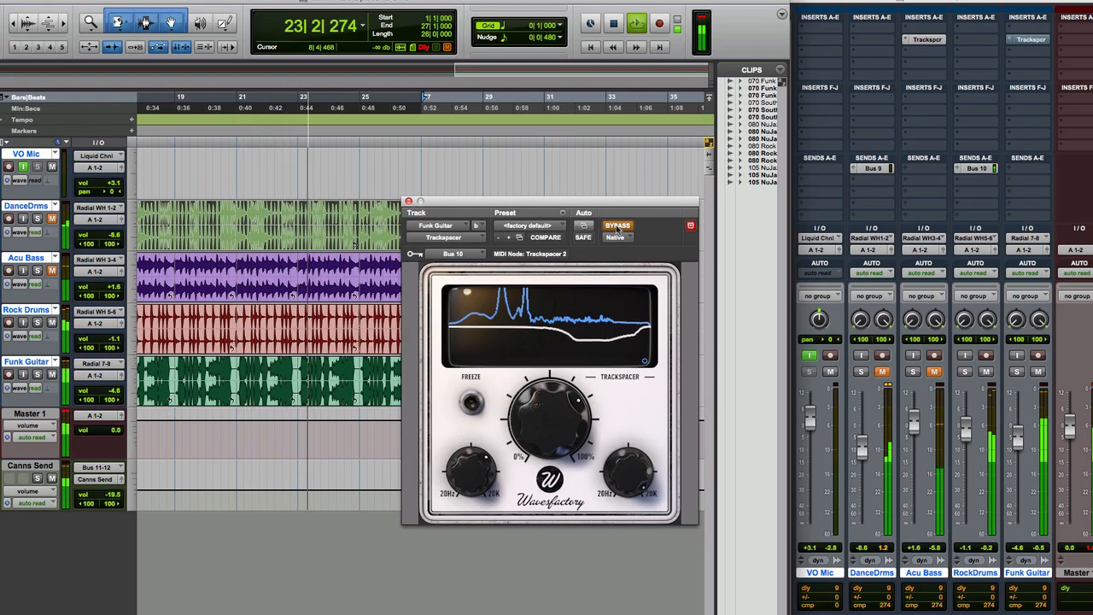
{"action": "left_click", "coordinate": [618, 226]}
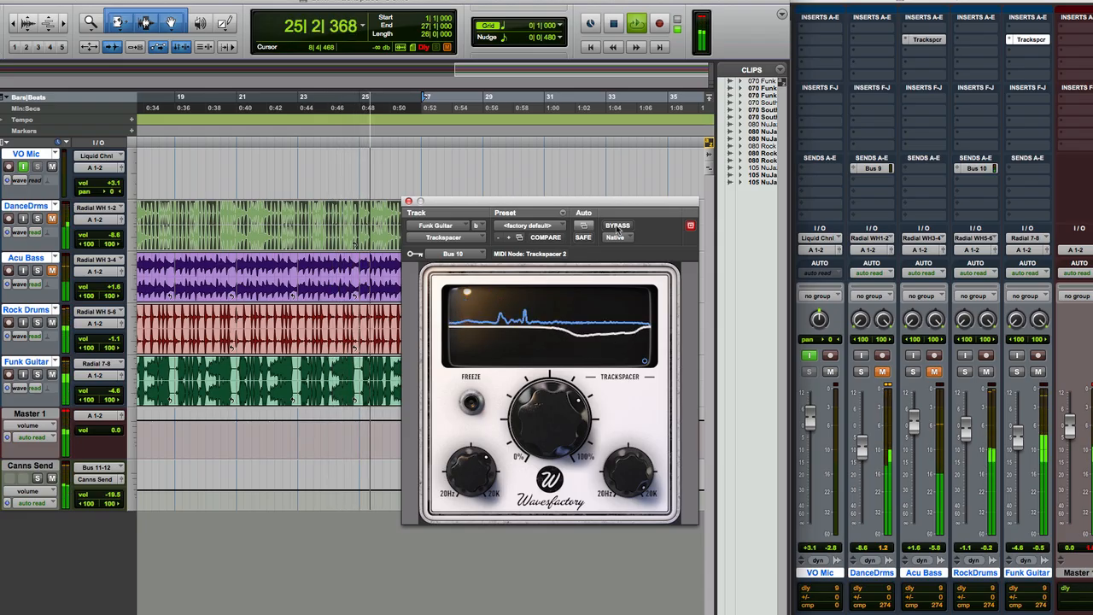
{"action": "key", "text": "space"}
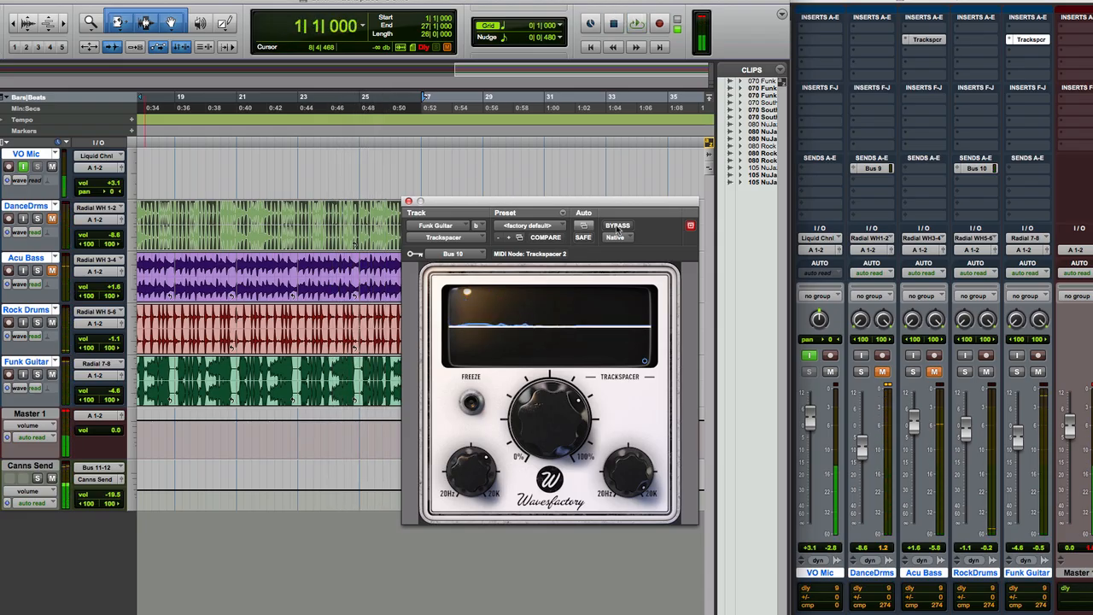